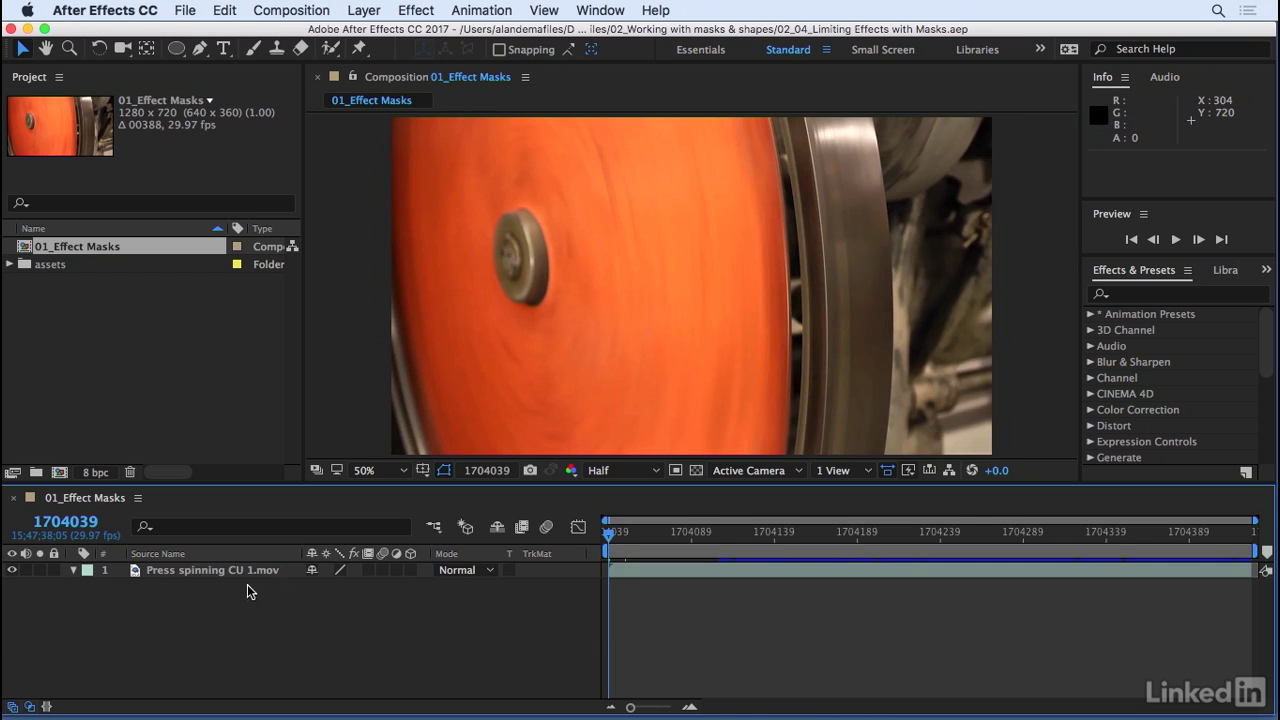
Draw a rectangular mask on the Press spinning CU 1.mov layer, enclosing the wheel's hub and the orange area beside it.
{"action": "left_click", "coordinate": [240, 571]}
{"action": "left_click_drag", "start_coordinate": [176, 48], "coordinate": [245, 47]}
{"action": "left_click_drag", "start_coordinate": [481, 202], "coordinate": [667, 365]}
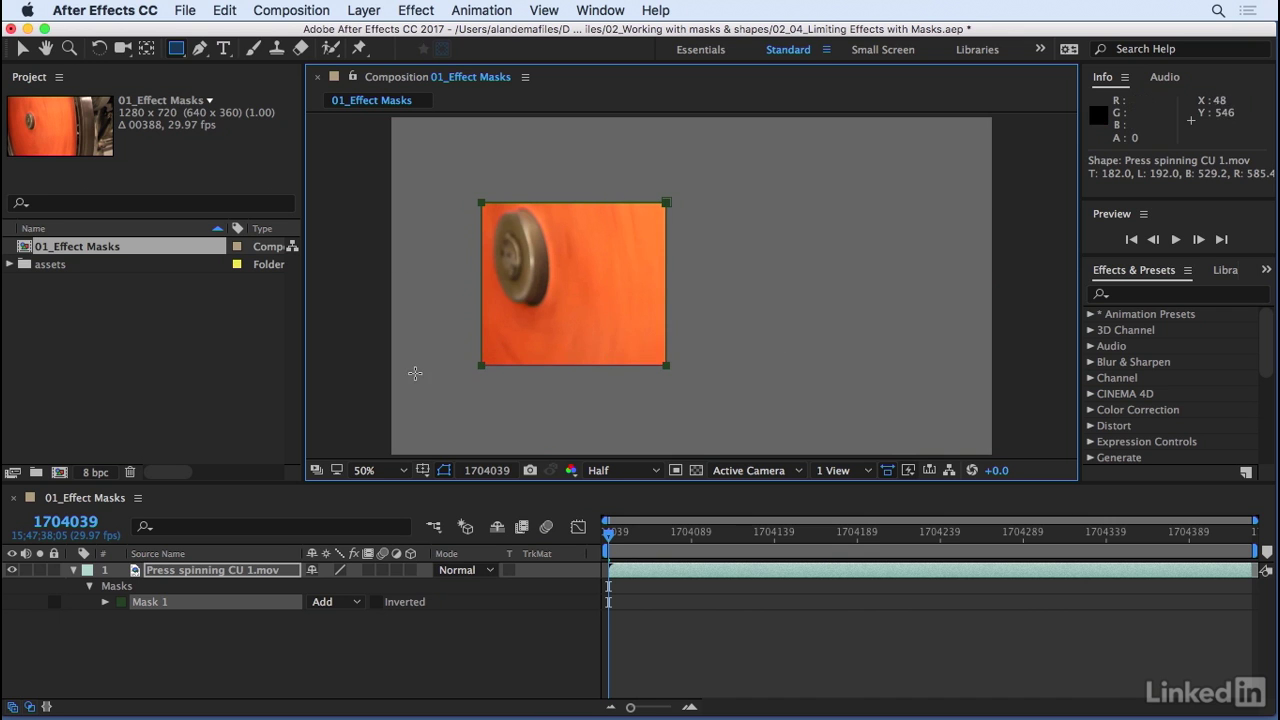
{"action": "left_click", "coordinate": [148, 638]}
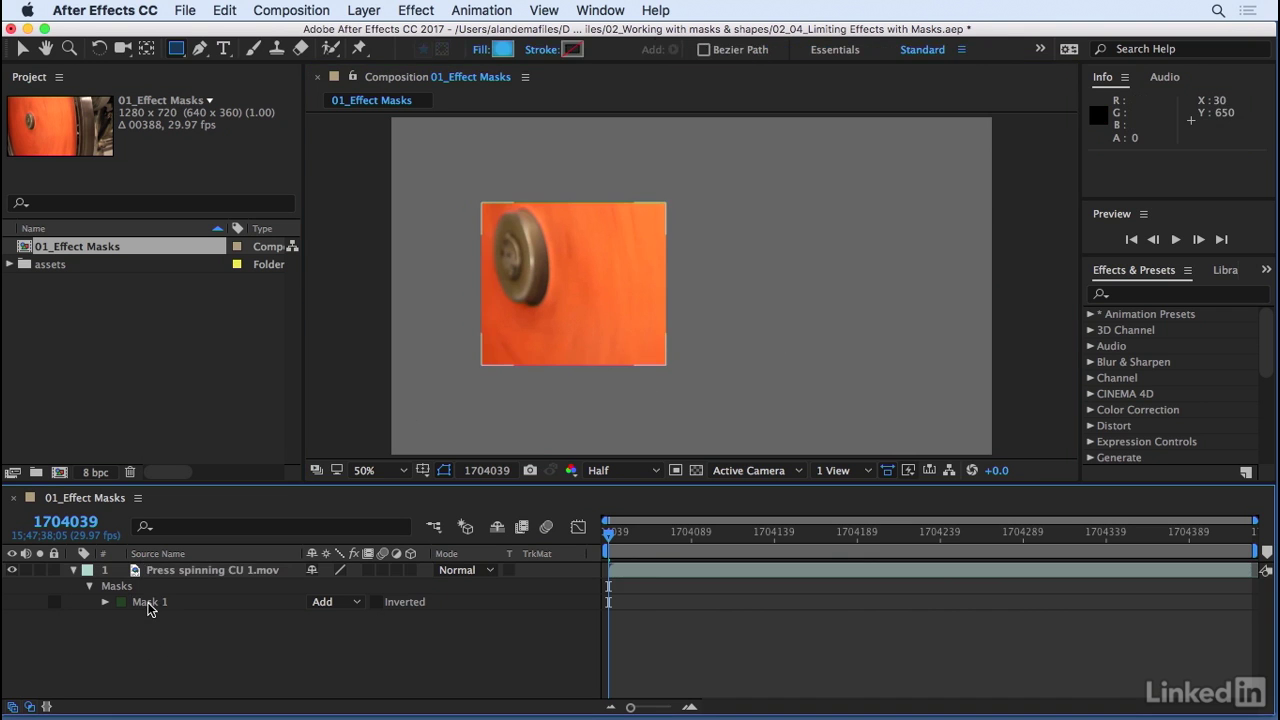
Delete the rectangular mask from the footage layer and select the layer itself.
{"action": "left_click", "coordinate": [148, 602]}
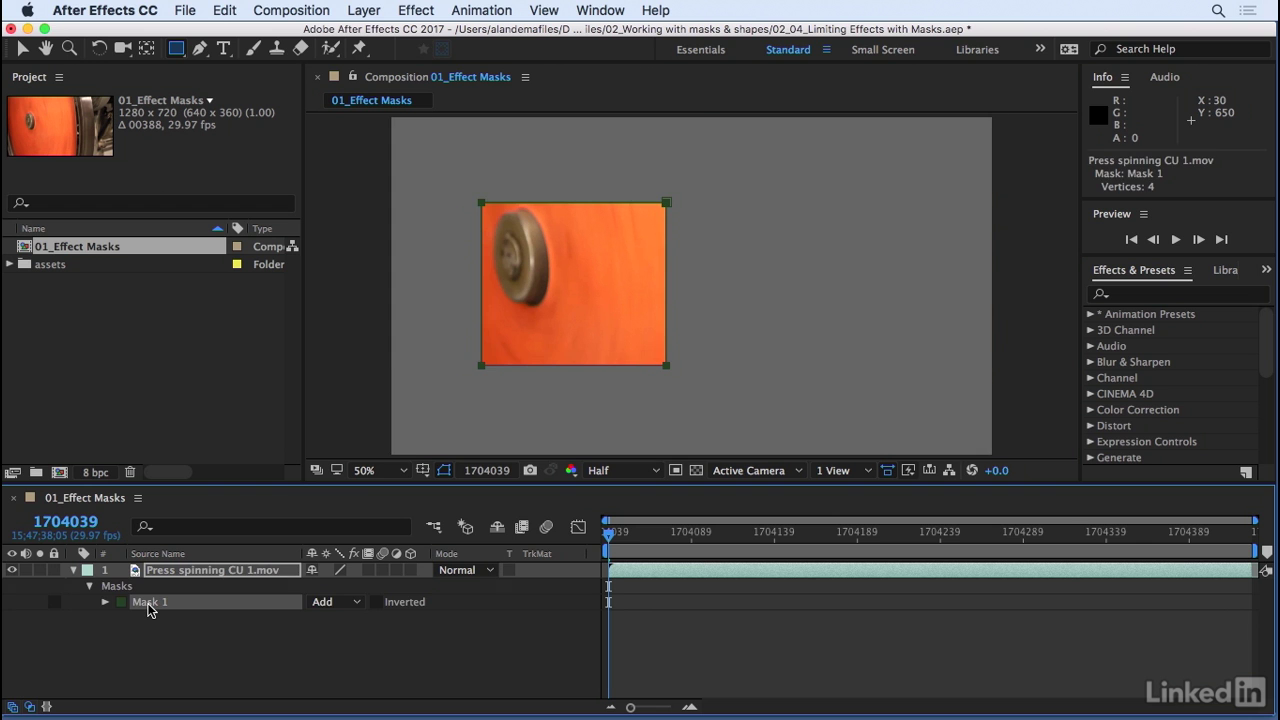
{"action": "key", "text": "Delete"}
{"action": "left_click", "coordinate": [160, 573]}
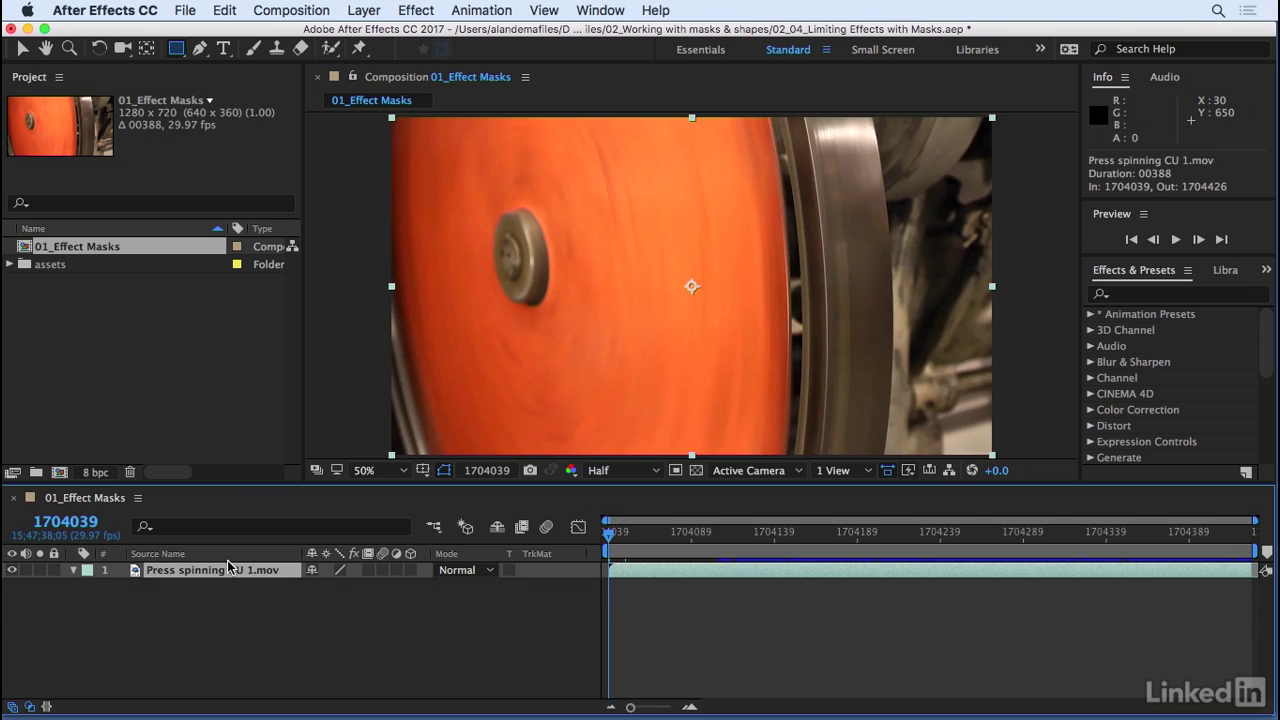
Play back part of the spinning press footage and reselect its layer.
{"action": "key", "text": "space"}
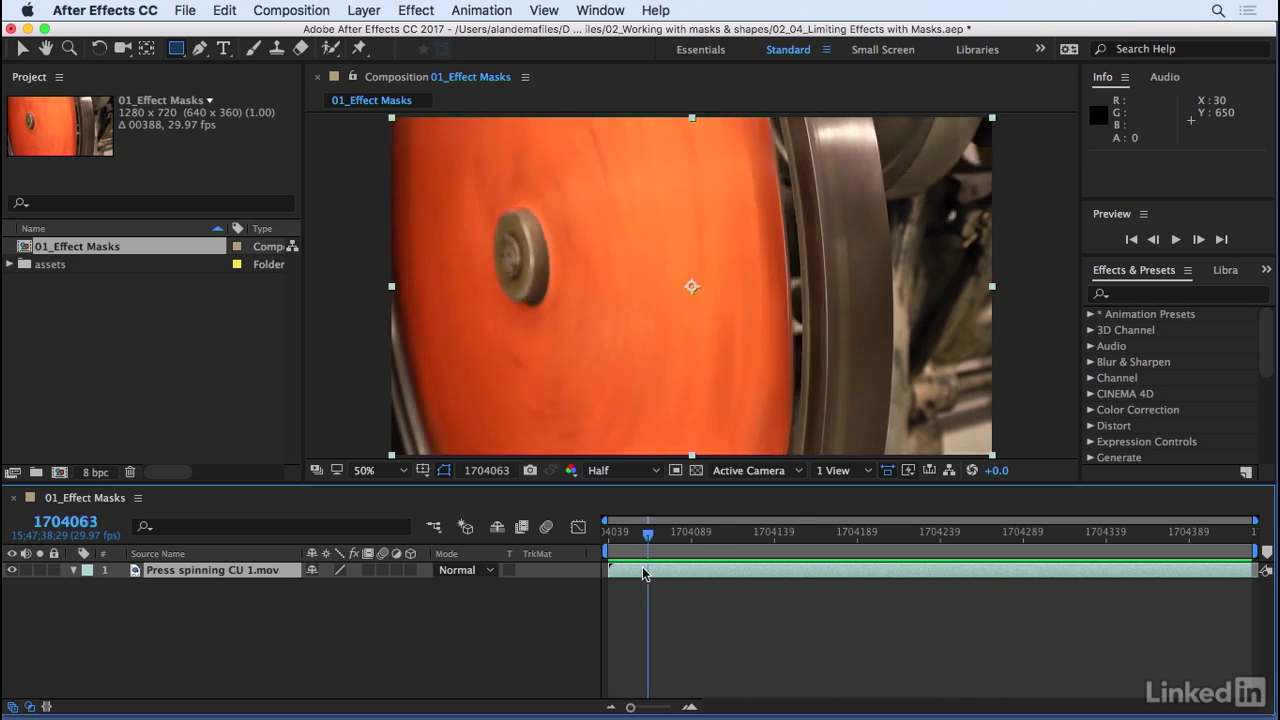
{"action": "left_click", "coordinate": [178, 612]}
{"action": "left_click", "coordinate": [192, 574]}
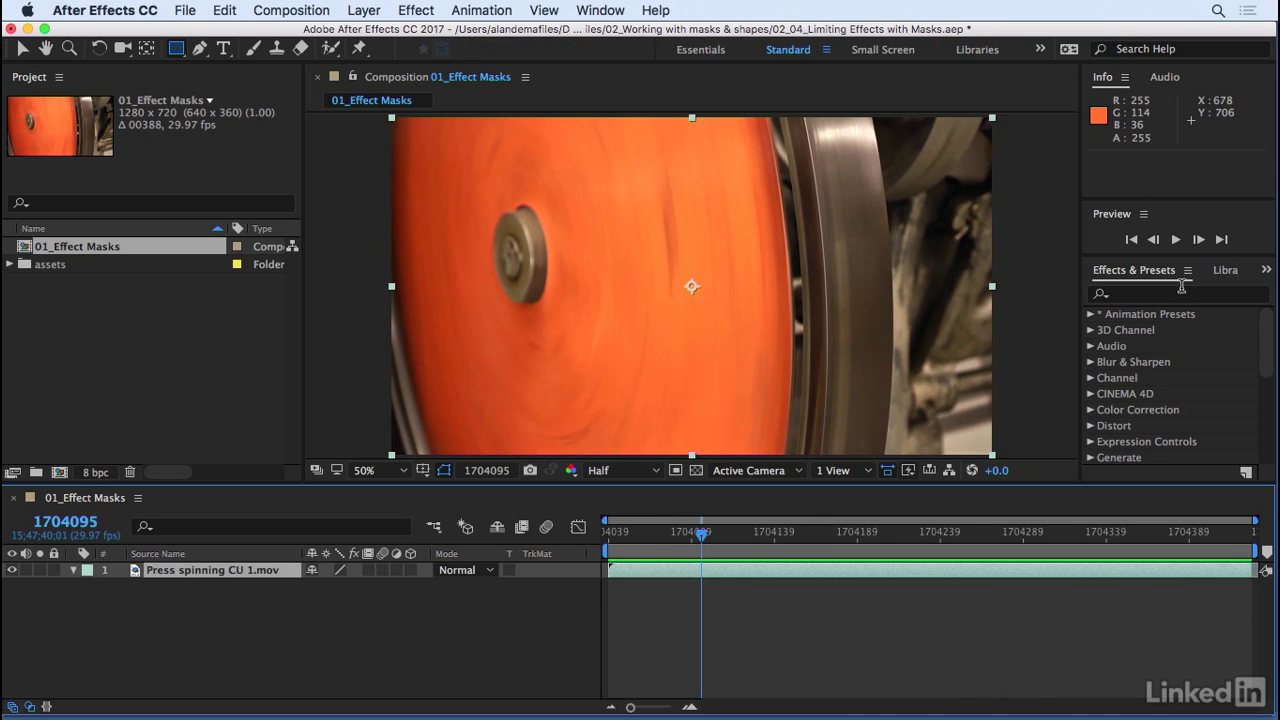
Find the Hue/Saturation effect, apply it to the footage layer and set its Master Hue to -45°.
{"action": "left_click", "coordinate": [1150, 296]}
{"action": "type", "text": "huw"}
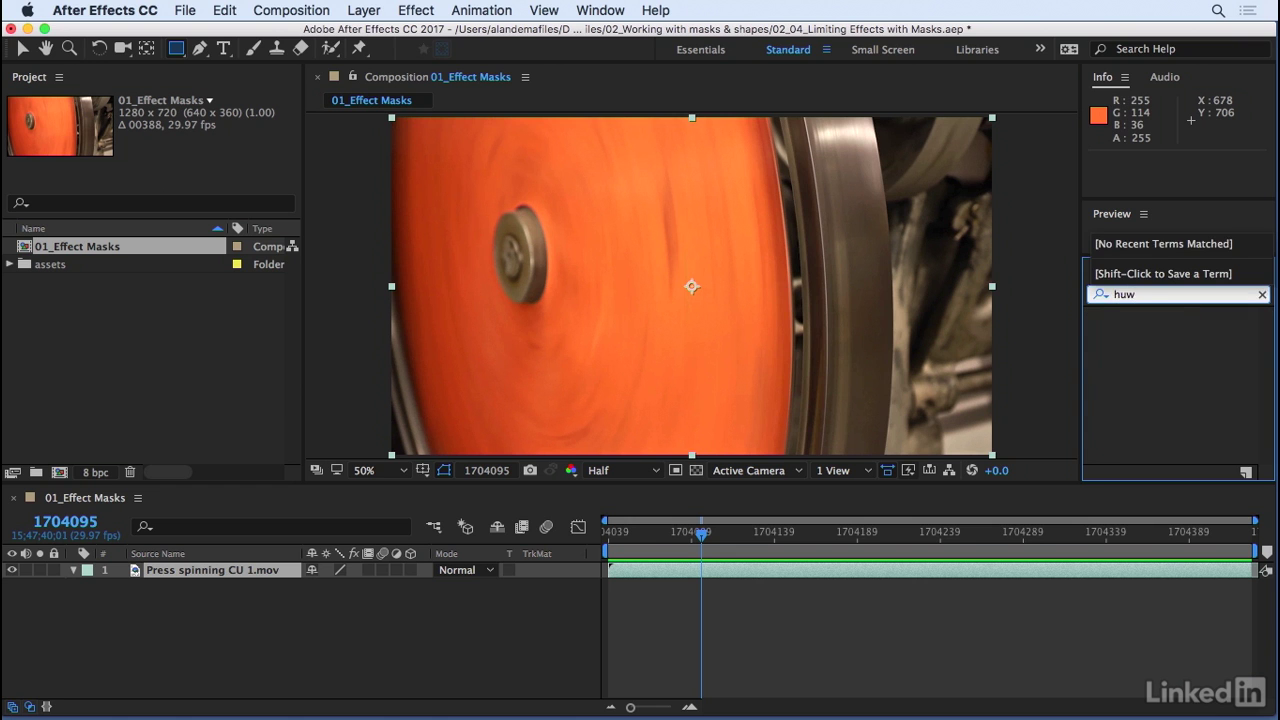
{"action": "key", "text": "BackSpace"}
{"action": "type", "text": "e"}
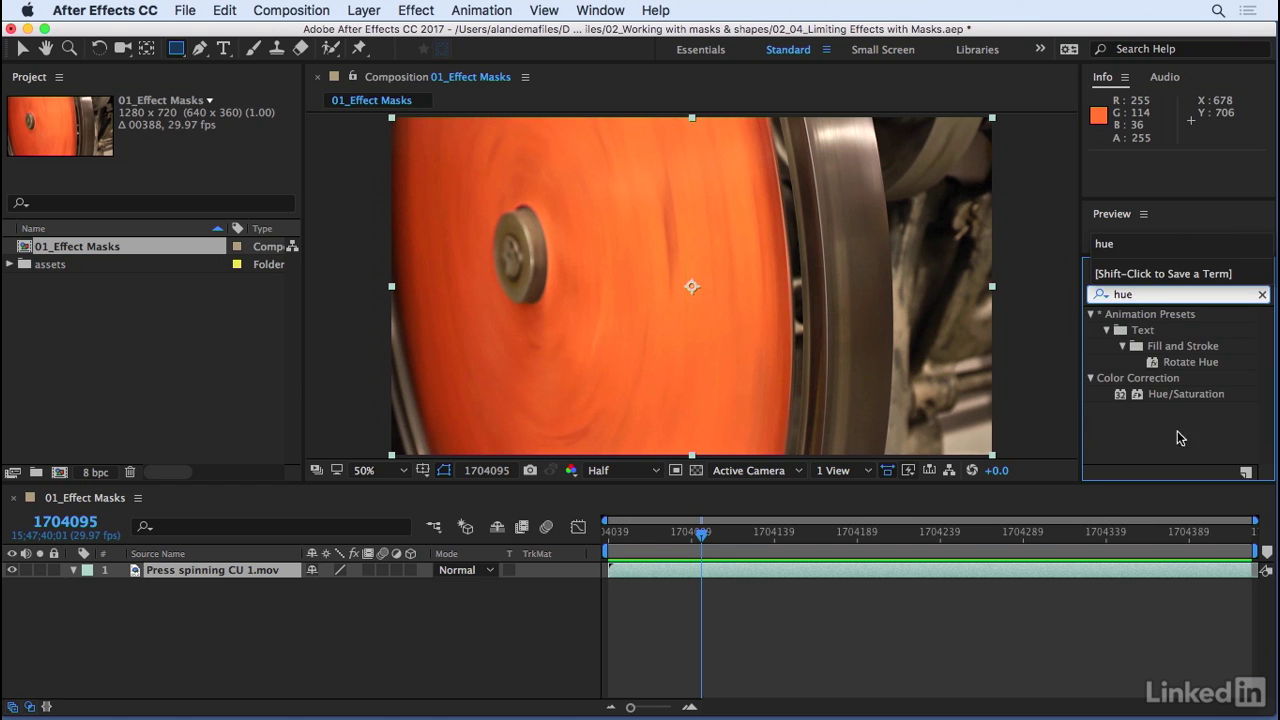
{"action": "left_click_drag", "start_coordinate": [1186, 394], "coordinate": [191, 569]}
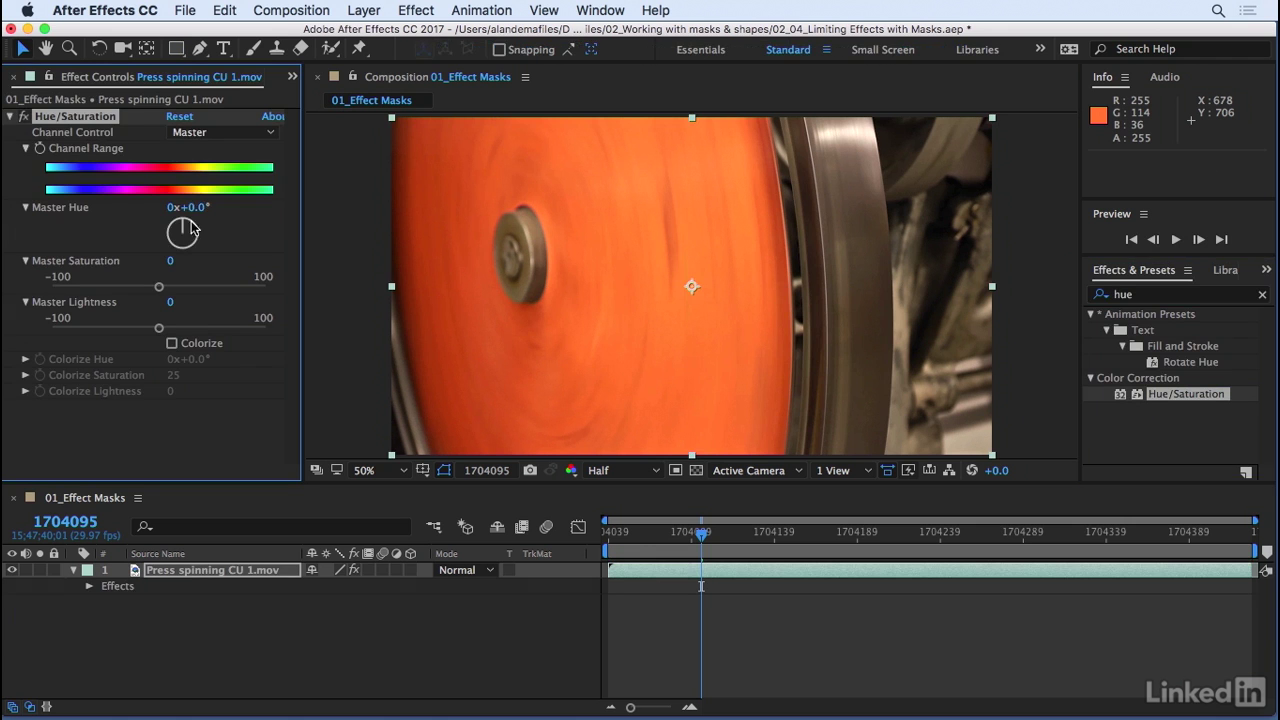
{"action": "mouse_move", "coordinate": [199, 207]}
{"action": "left_mouse_down"}
{"action": "mouse_move", "coordinate": [158, 216]}
{"action": "mouse_move", "coordinate": [200, 208]}
{"action": "mouse_move", "coordinate": [190, 216]}
{"action": "left_mouse_up"}
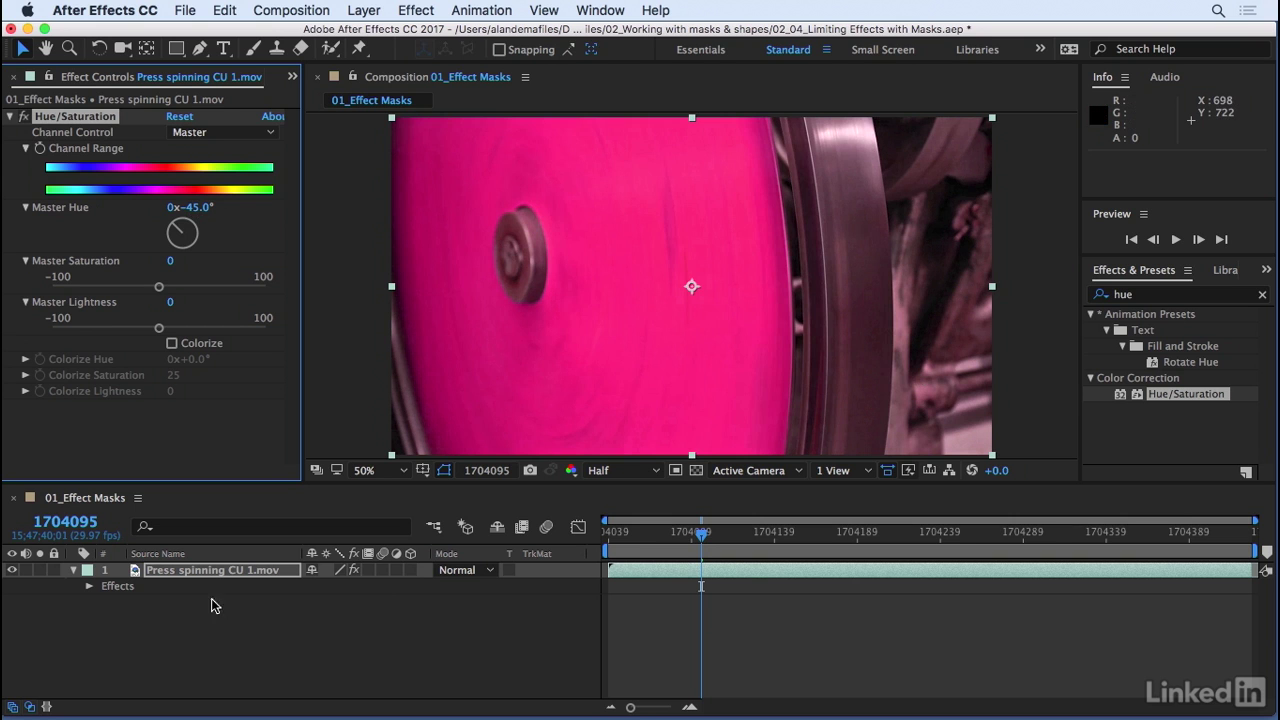
With the Pen tool, draw a closed mask around the spinning disc on the footage layer, curving it along both sides and extending past the frame.
{"action": "left_click", "coordinate": [200, 573]}
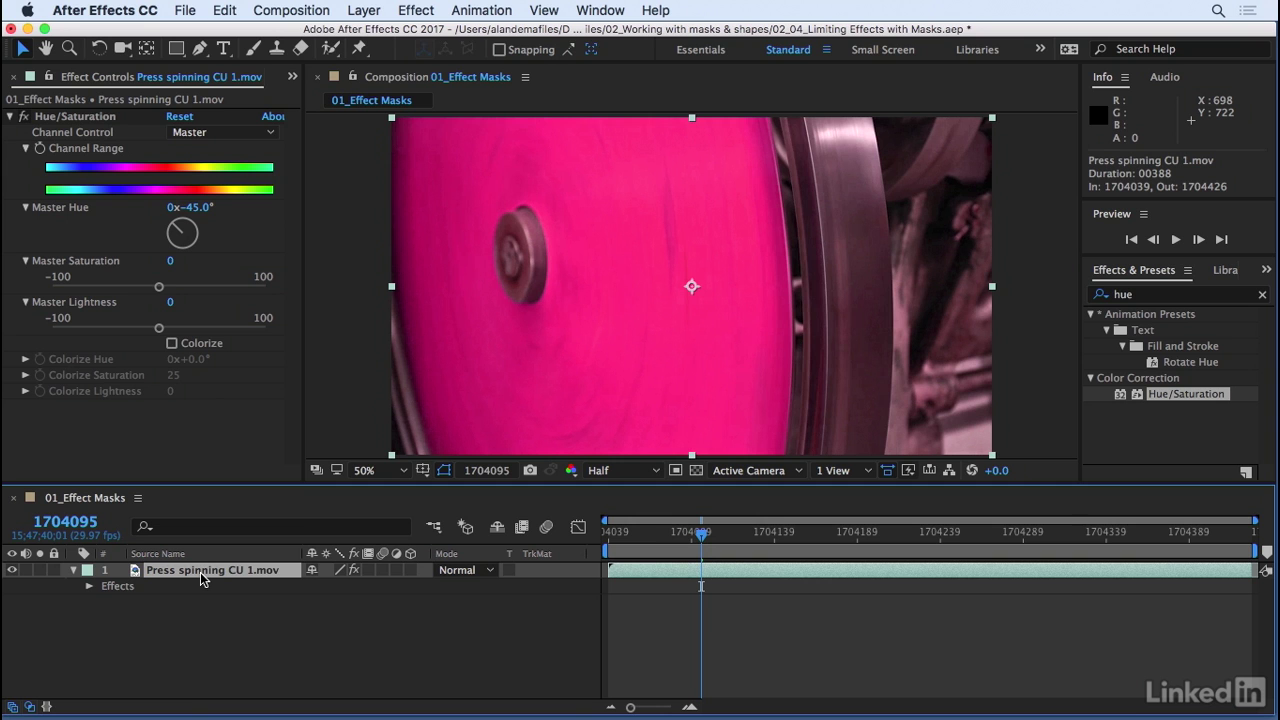
{"action": "left_click", "coordinate": [404, 475]}
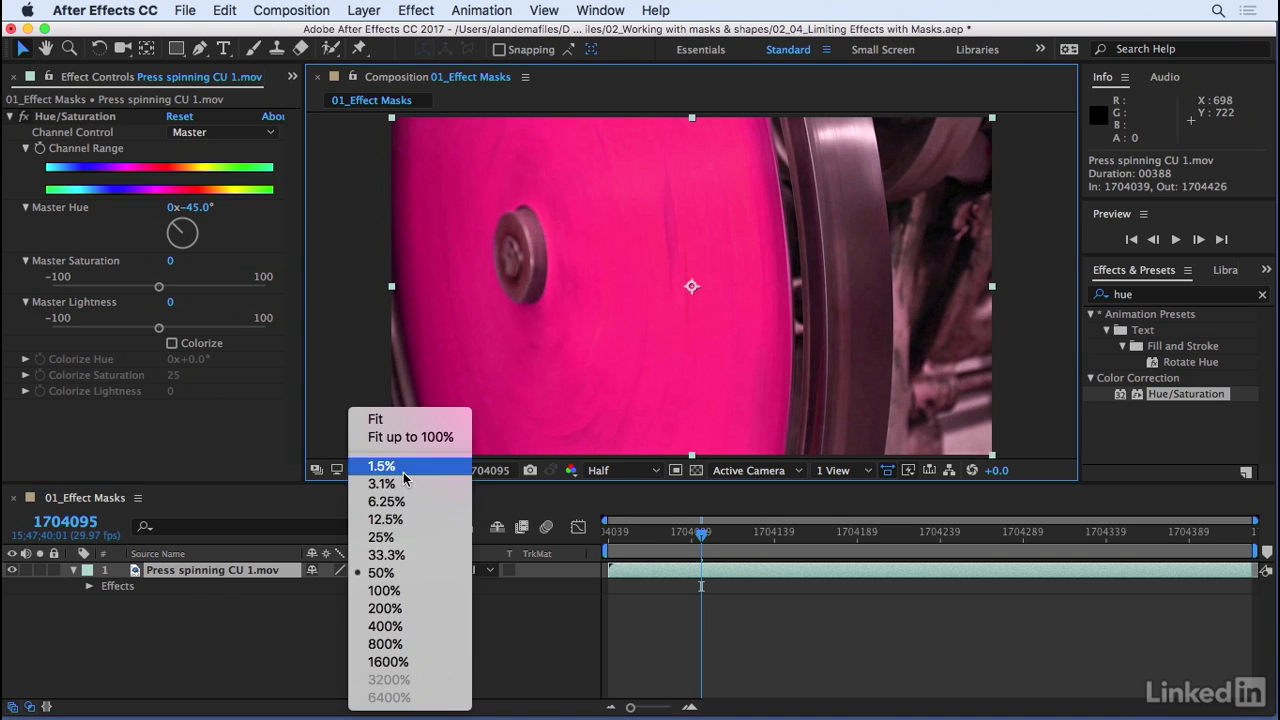
{"action": "left_click", "coordinate": [398, 537]}
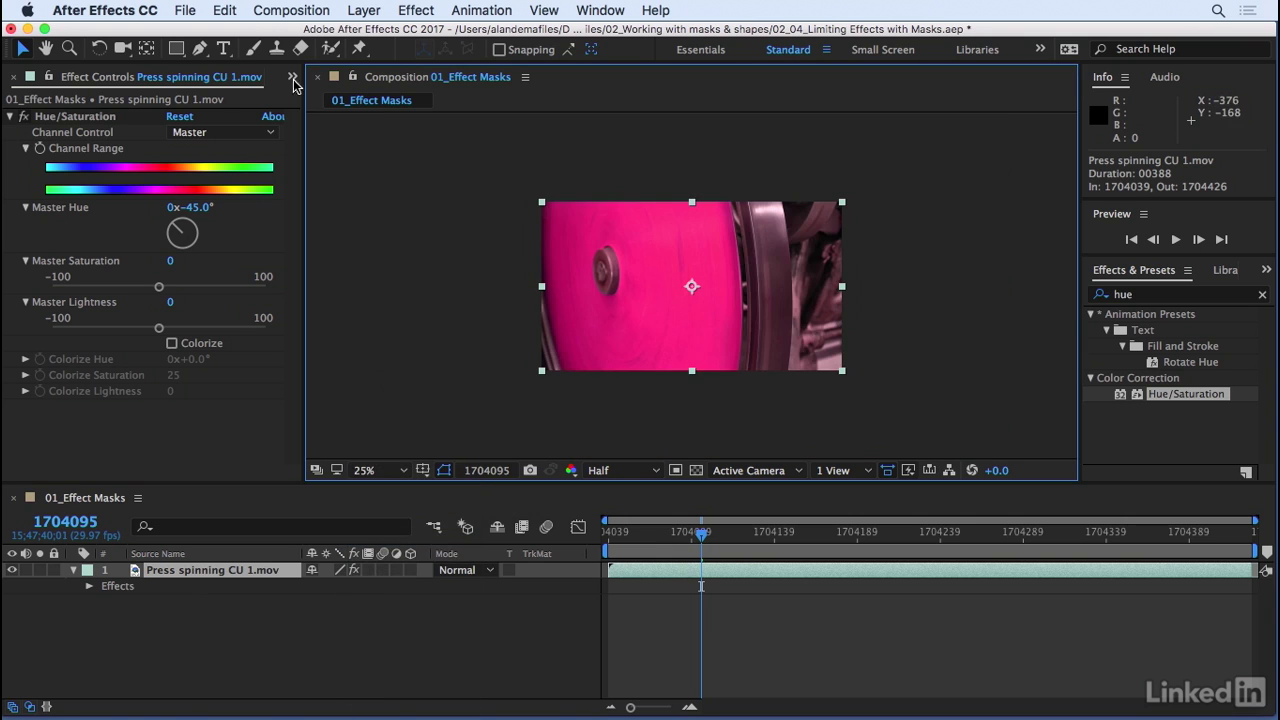
{"action": "left_click_drag", "start_coordinate": [197, 58], "coordinate": [279, 52]}
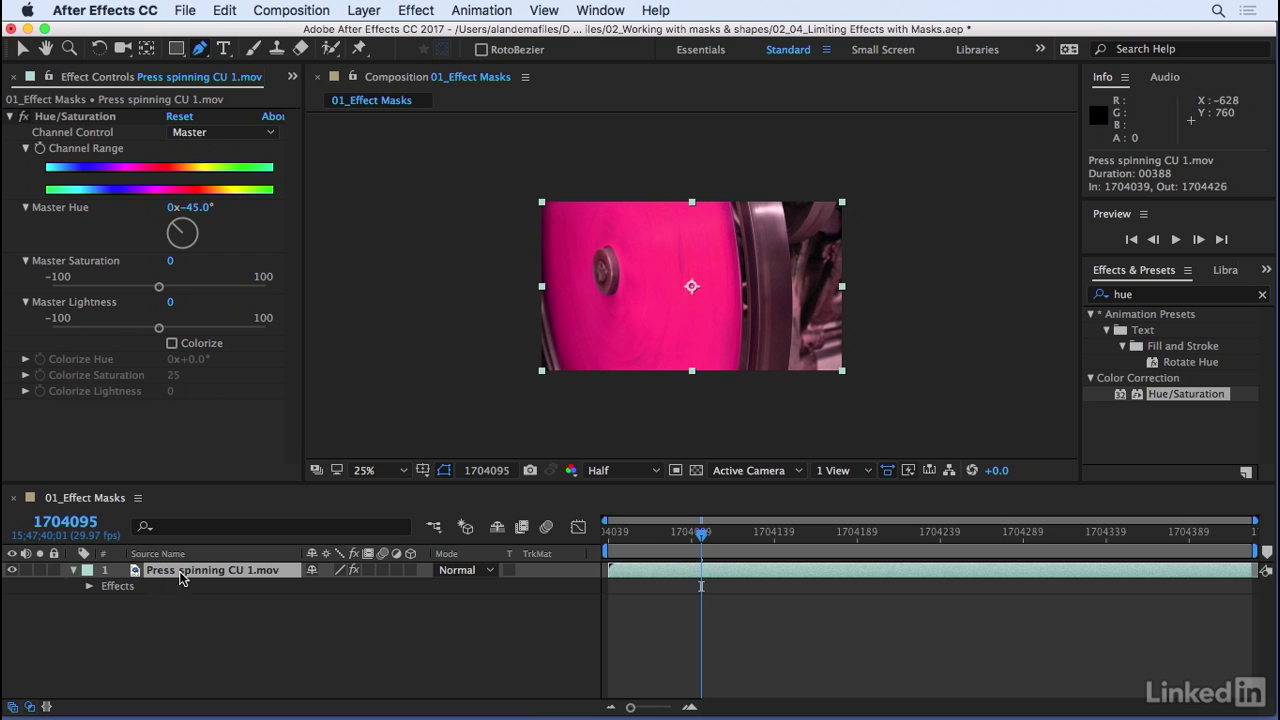
{"action": "left_click", "coordinate": [528, 183]}
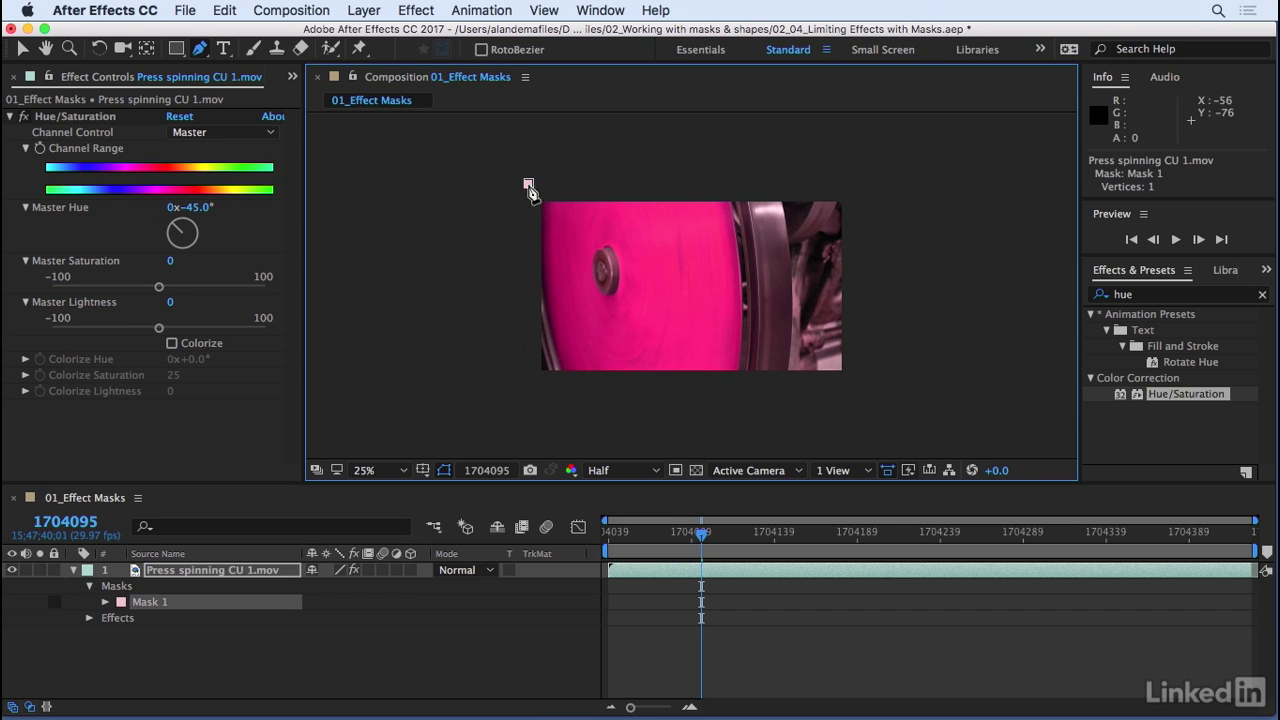
{"action": "left_click", "coordinate": [722, 183]}
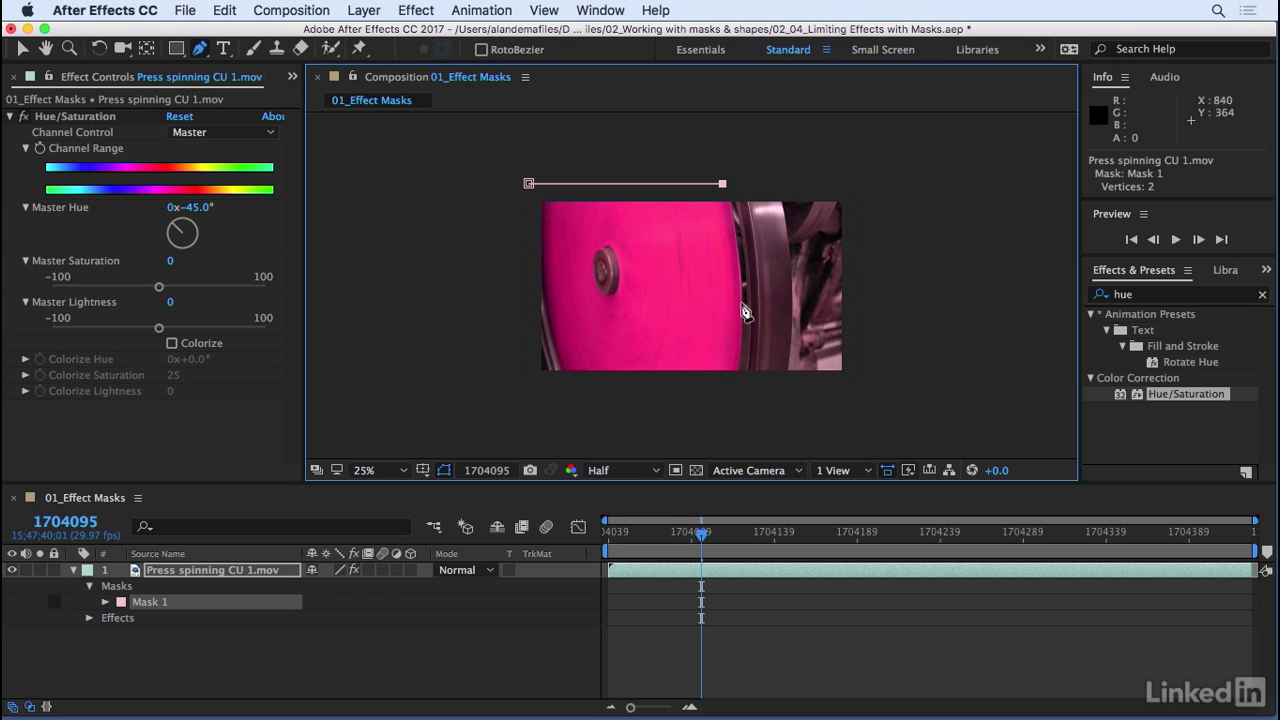
{"action": "left_click_drag", "start_coordinate": [741, 287], "coordinate": [741, 328]}
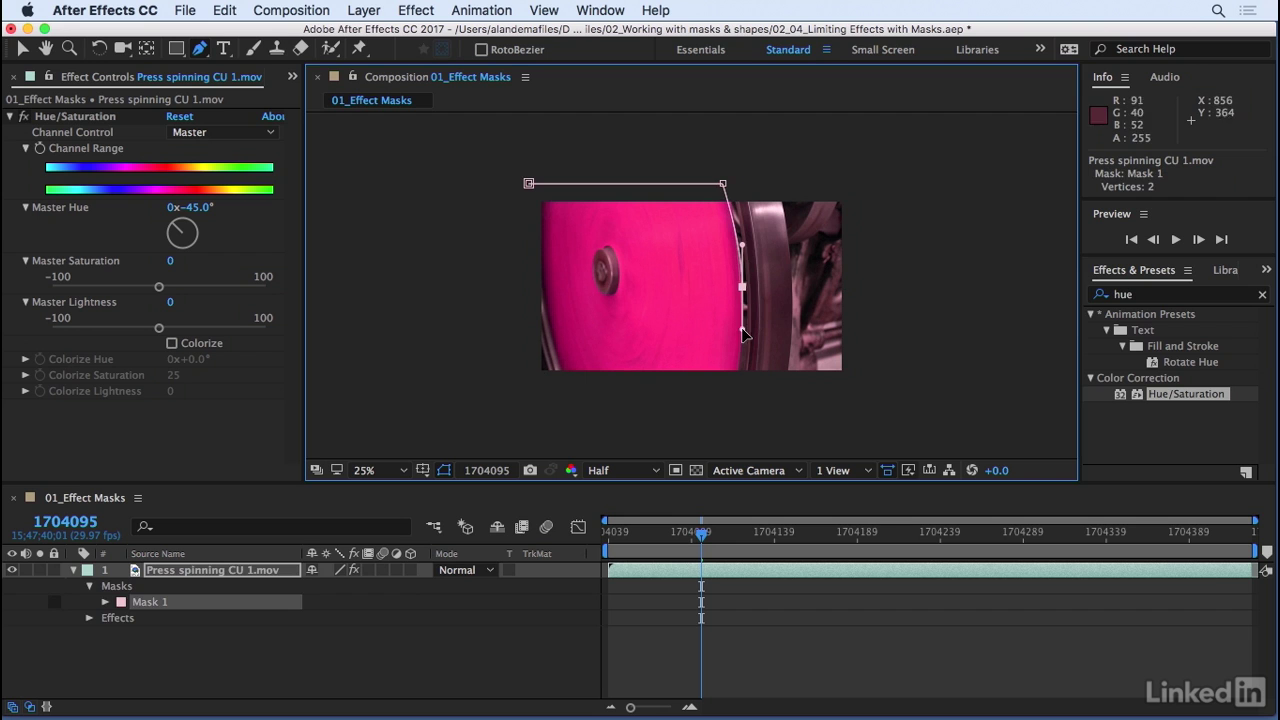
{"action": "left_click", "coordinate": [736, 386]}
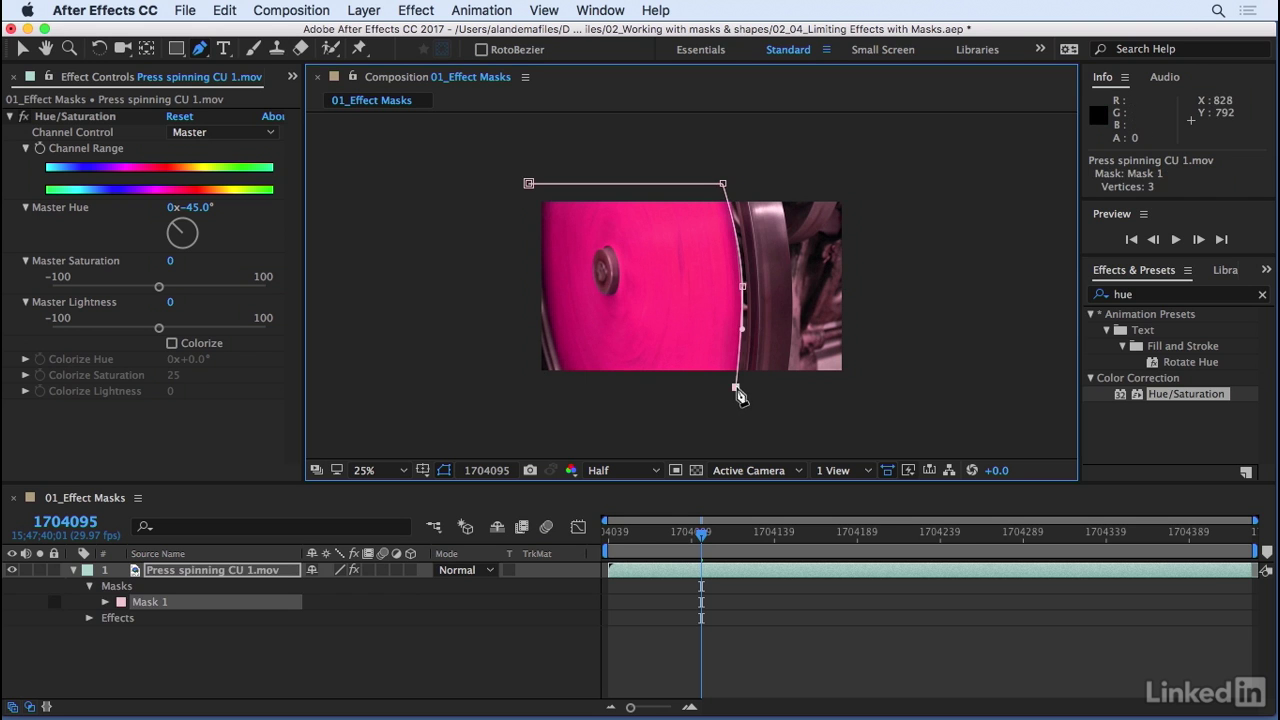
{"action": "left_click", "coordinate": [565, 383]}
{"action": "left_click_drag", "start_coordinate": [541, 292], "coordinate": [532, 246]}
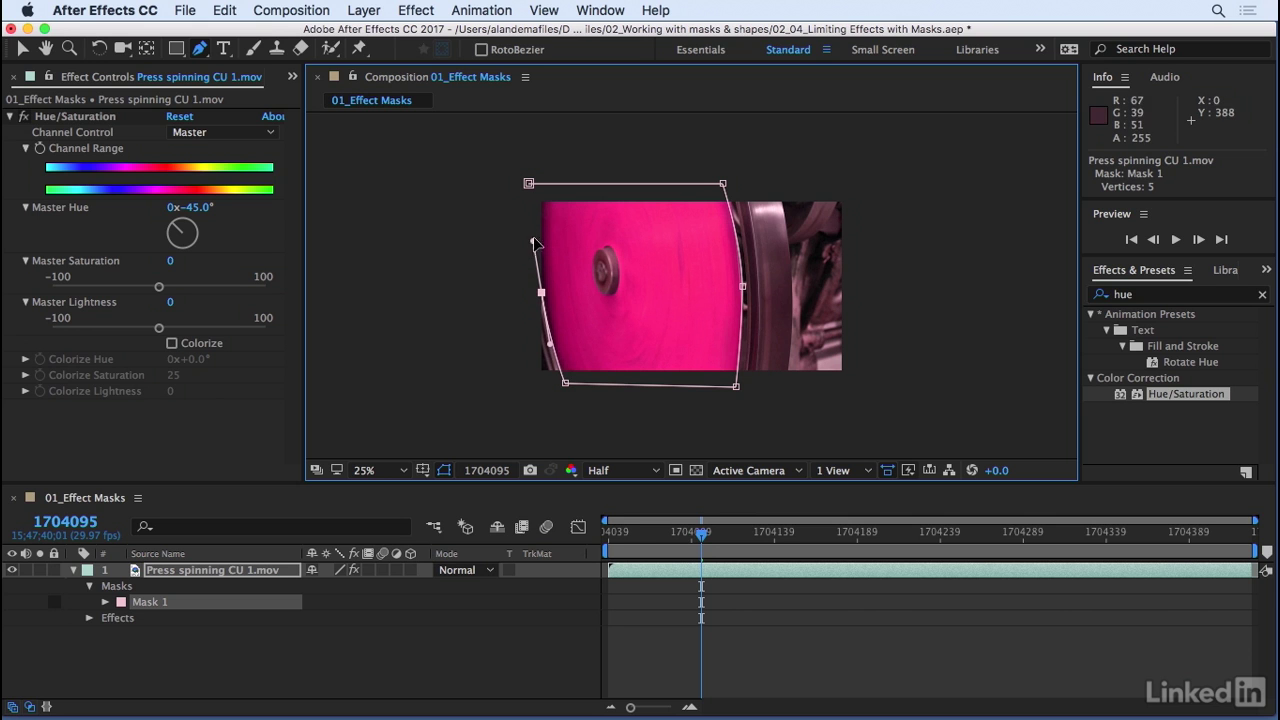
{"action": "left_click", "coordinate": [528, 184]}
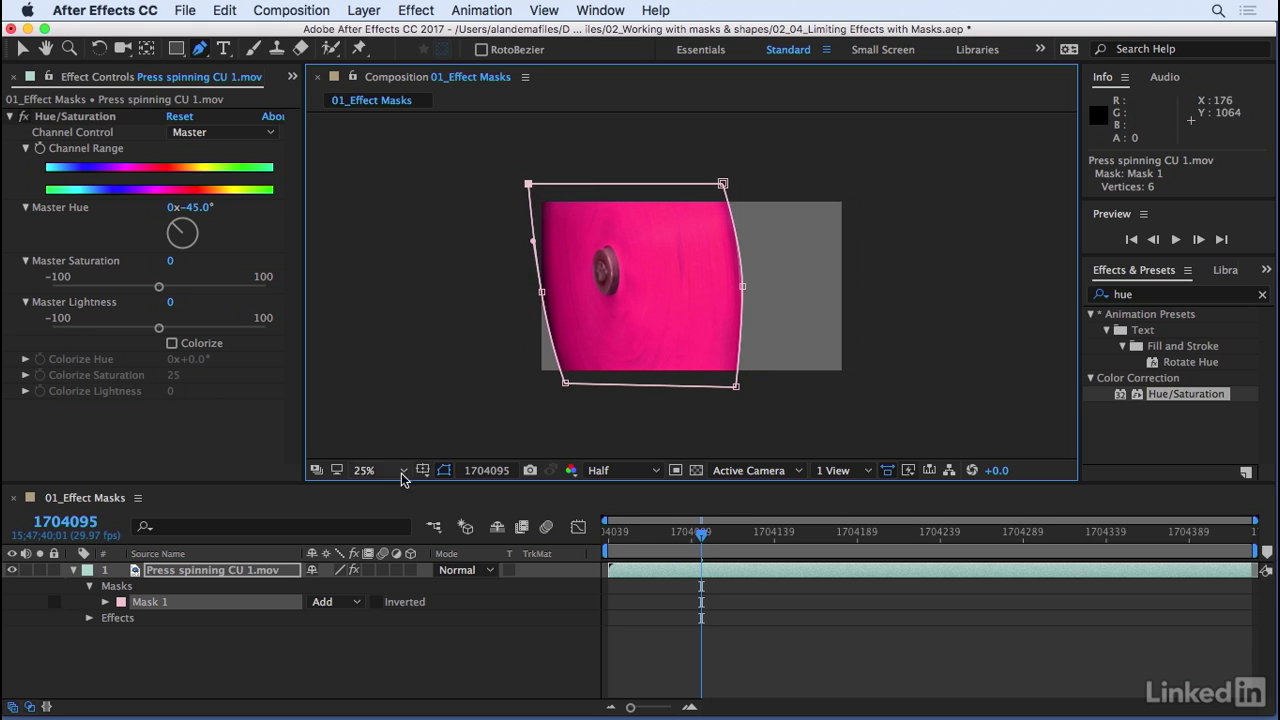
Add a mask reference to the Hue/Saturation effect's Compositing Options, using Mask 1 as the reference.
{"action": "left_click", "coordinate": [385, 470]}
{"action": "left_click", "coordinate": [408, 438]}
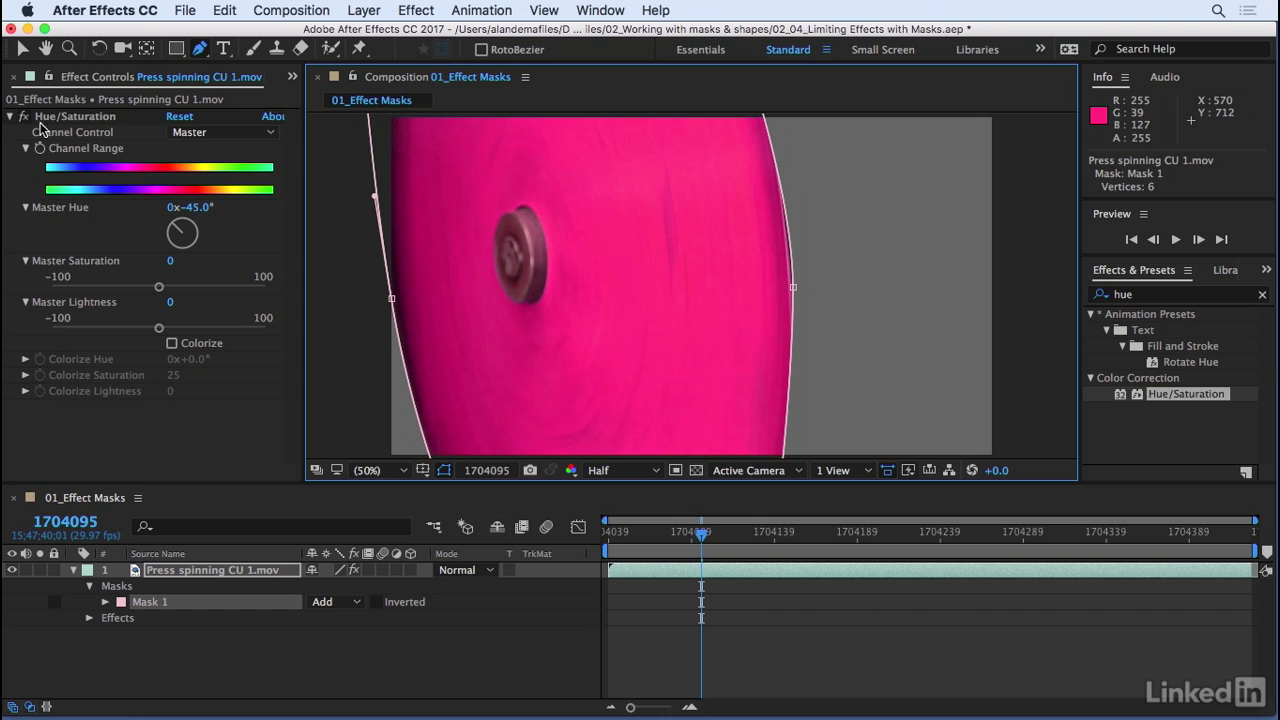
{"action": "left_click", "coordinate": [46, 117]}
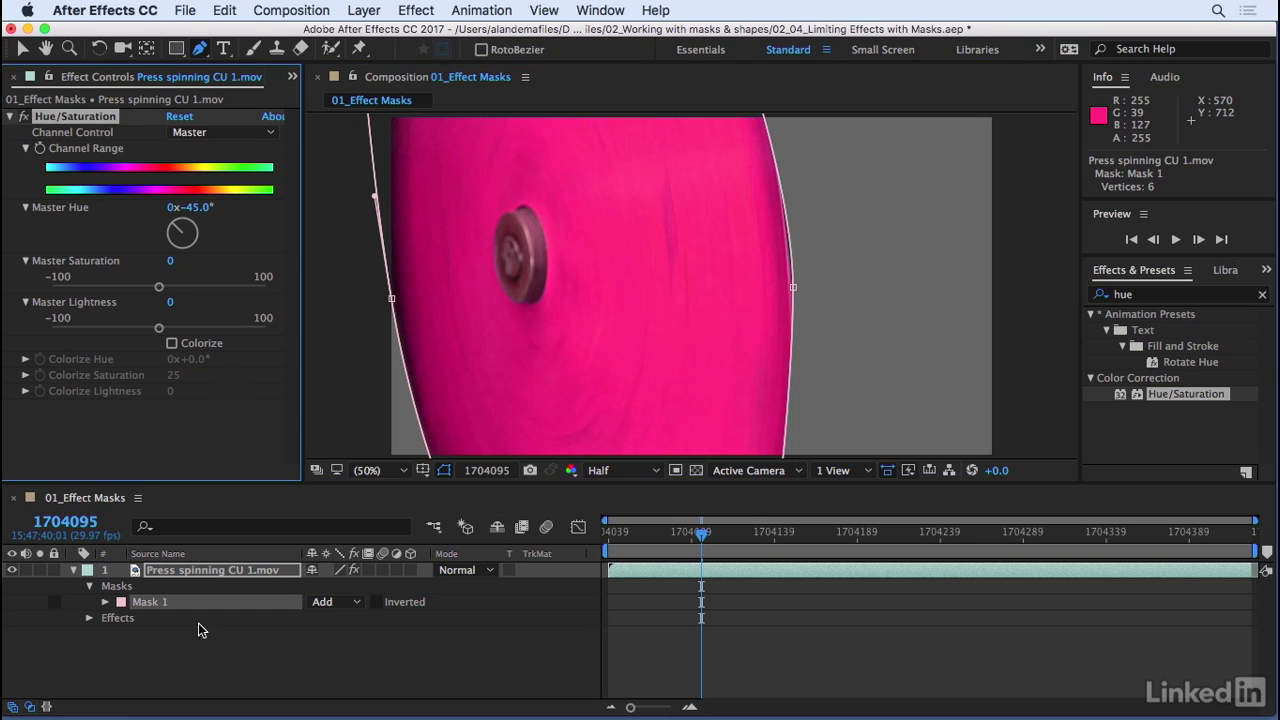
{"action": "left_click", "coordinate": [90, 619]}
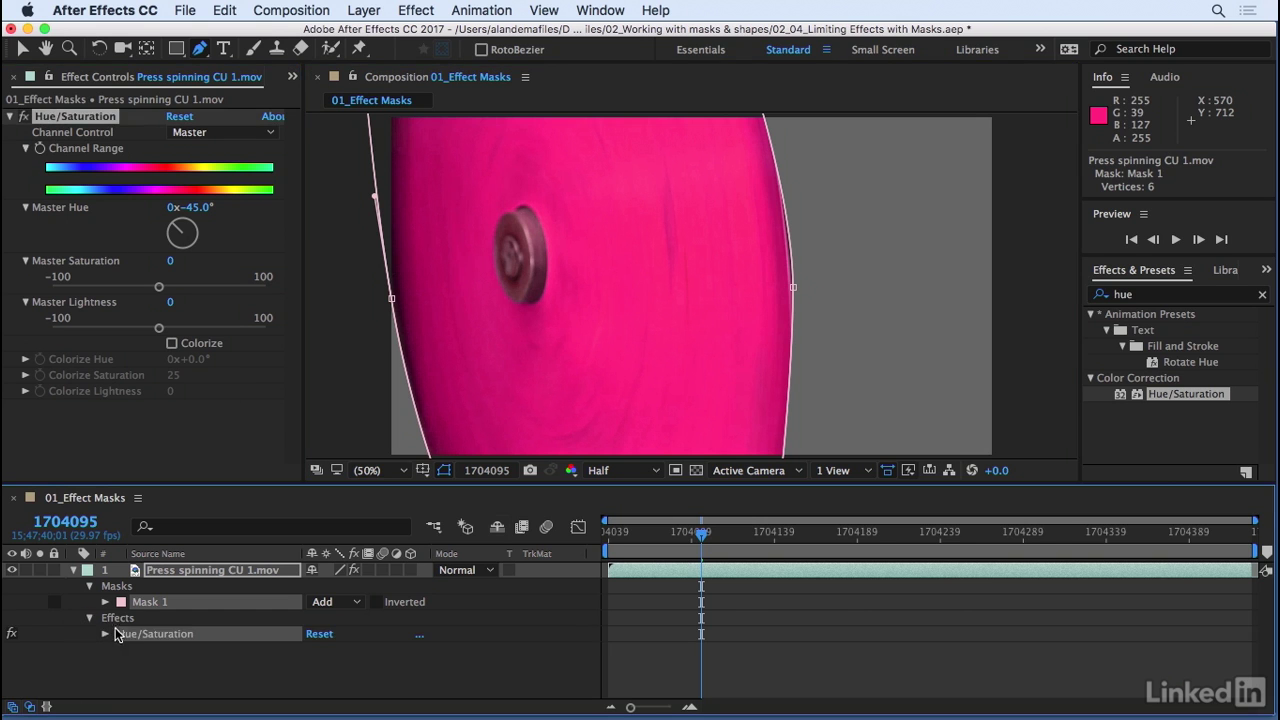
{"action": "left_click", "coordinate": [104, 636]}
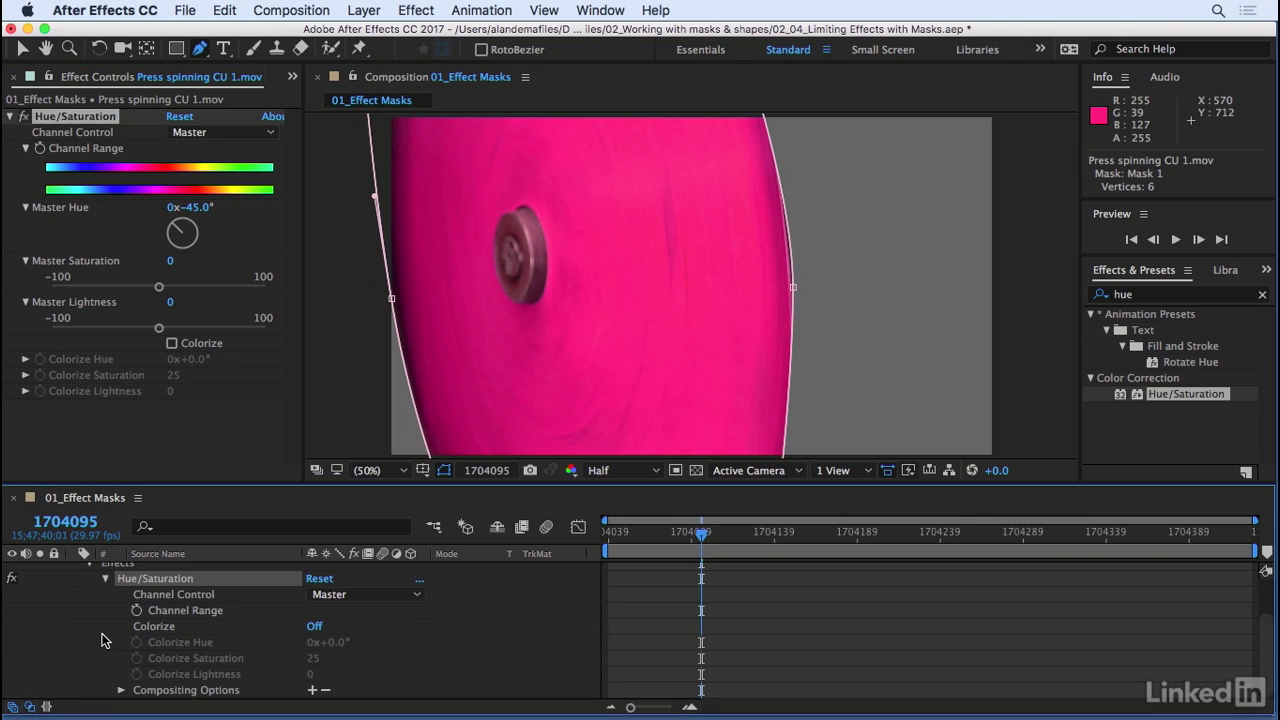
{"action": "scroll", "coordinate": [101, 640], "scroll_direction": "up", "scroll_amount": 1}
{"action": "scroll", "coordinate": [77, 666], "scroll_direction": "down", "scroll_amount": 1}
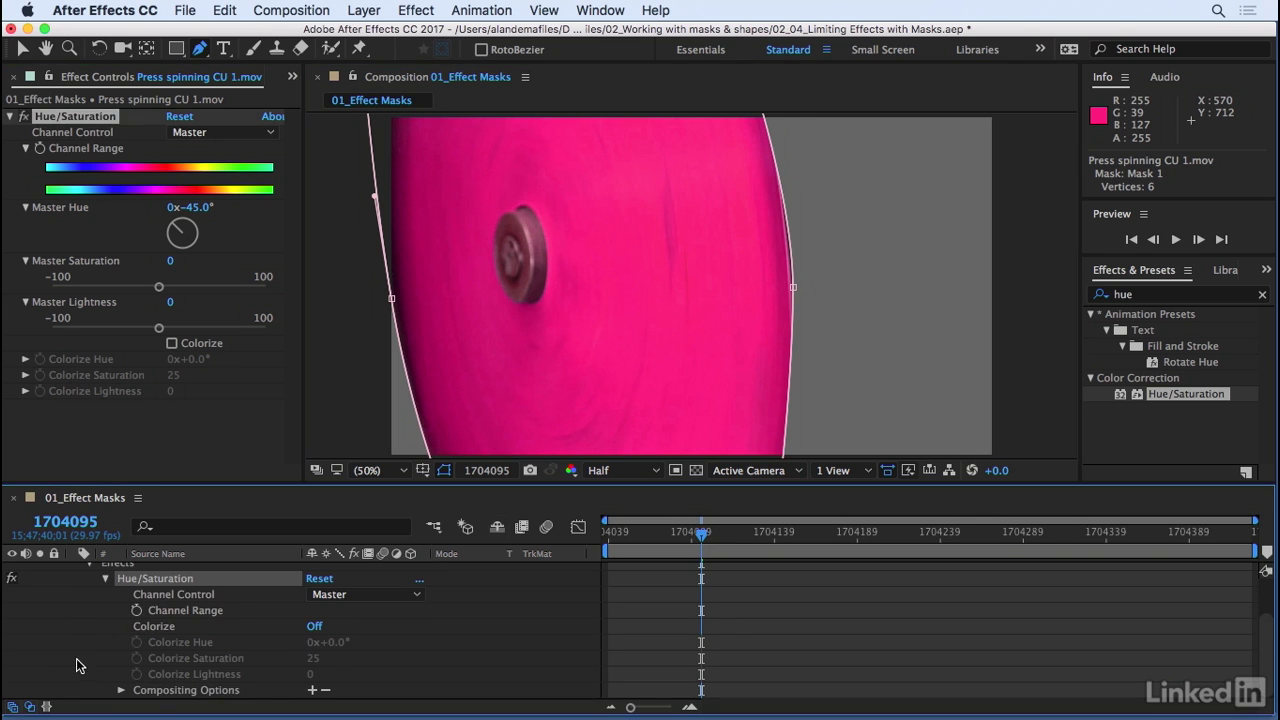
{"action": "left_click", "coordinate": [166, 691]}
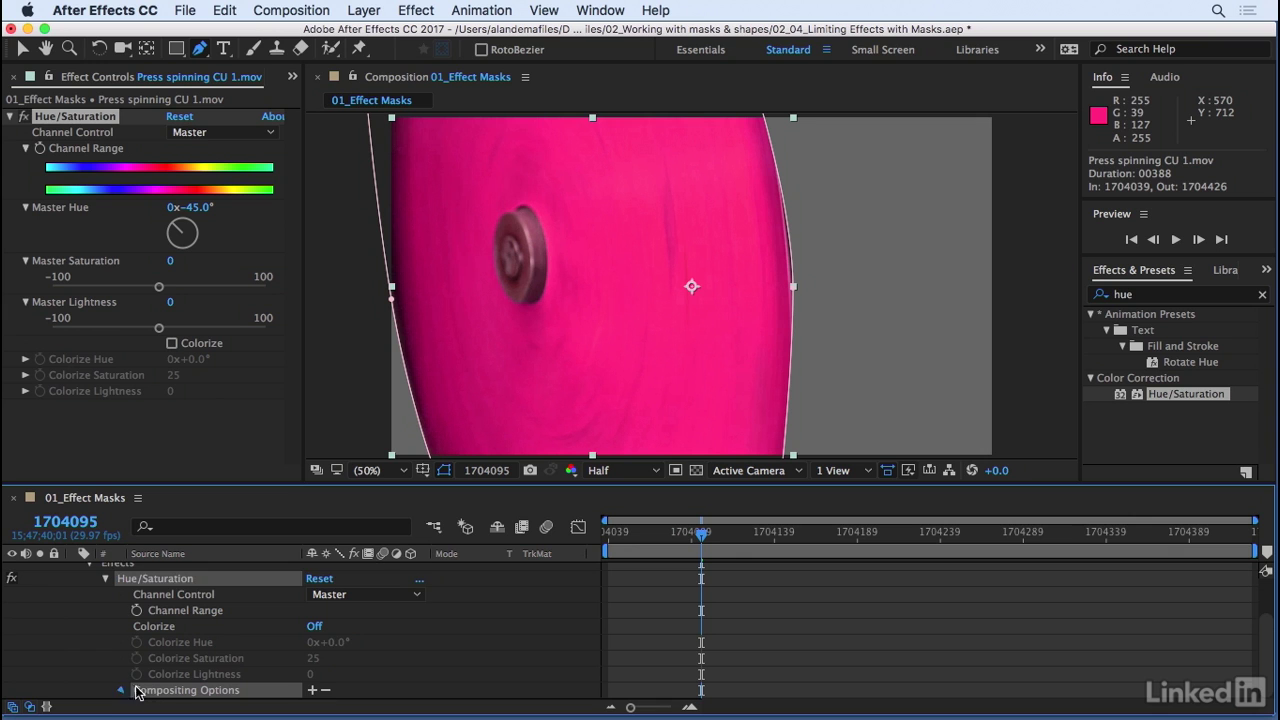
{"action": "left_click", "coordinate": [137, 688]}
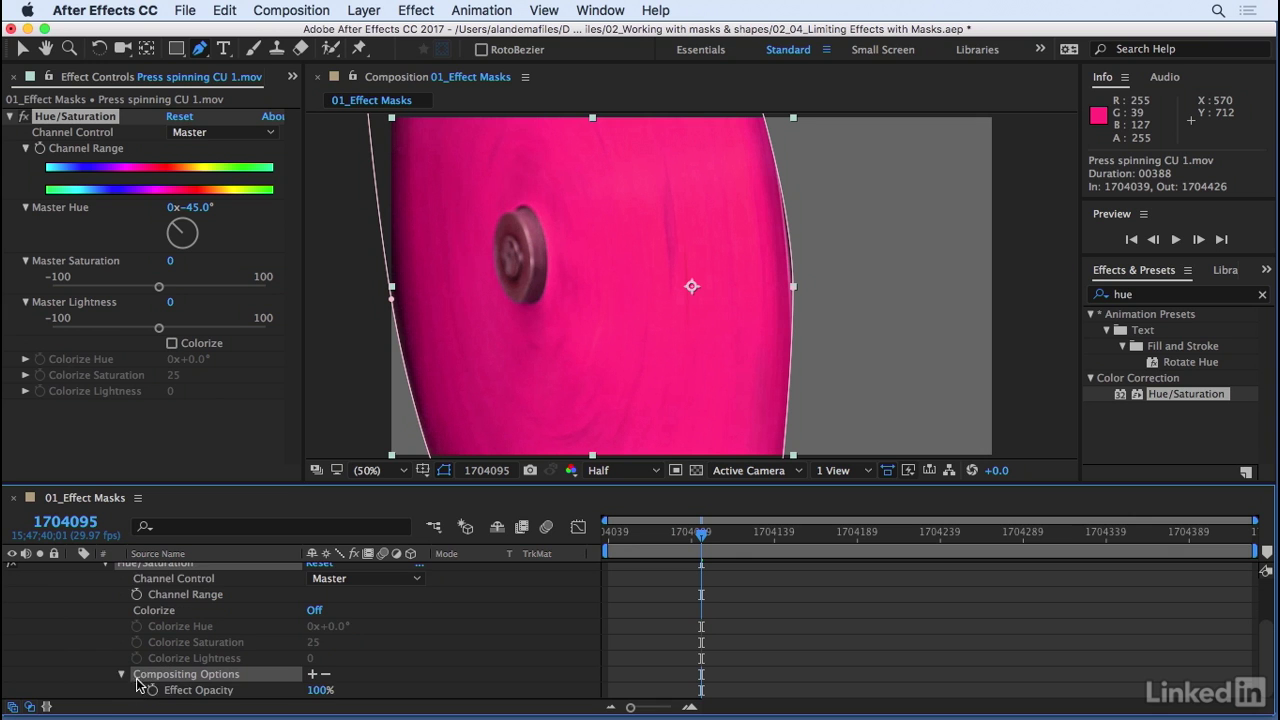
{"action": "left_click", "coordinate": [313, 677]}
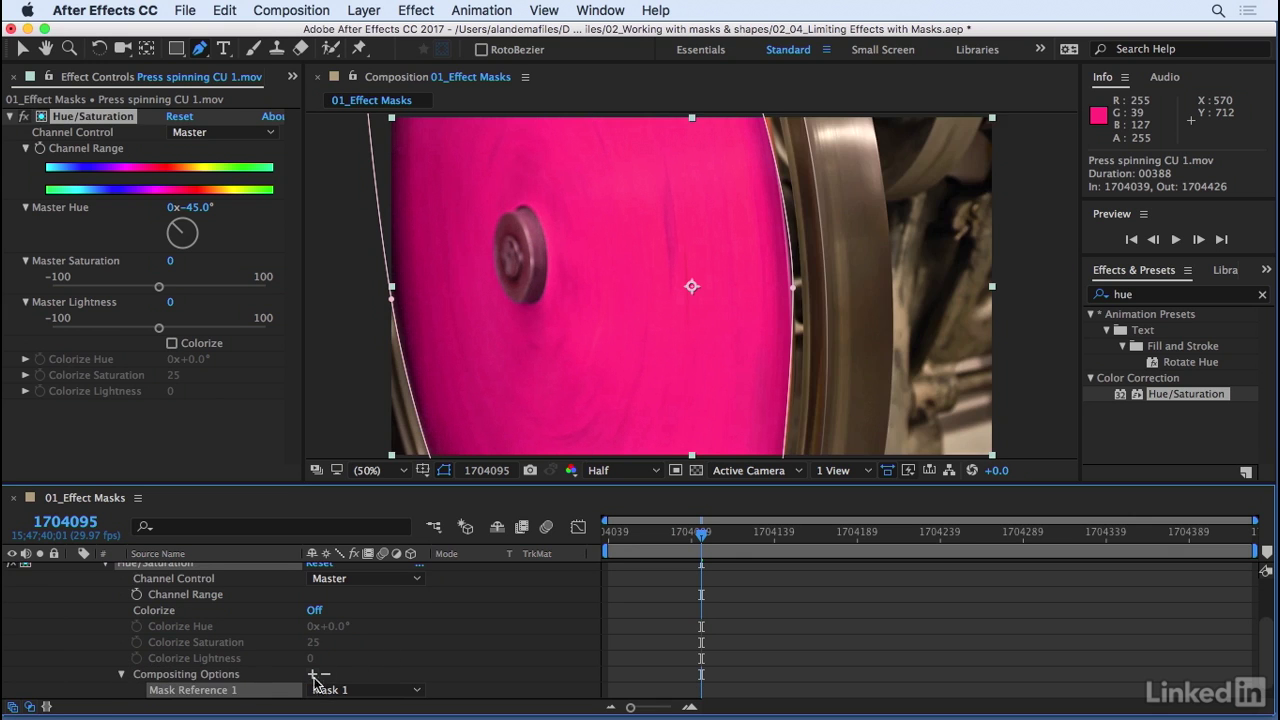
{"action": "left_click", "coordinate": [417, 691]}
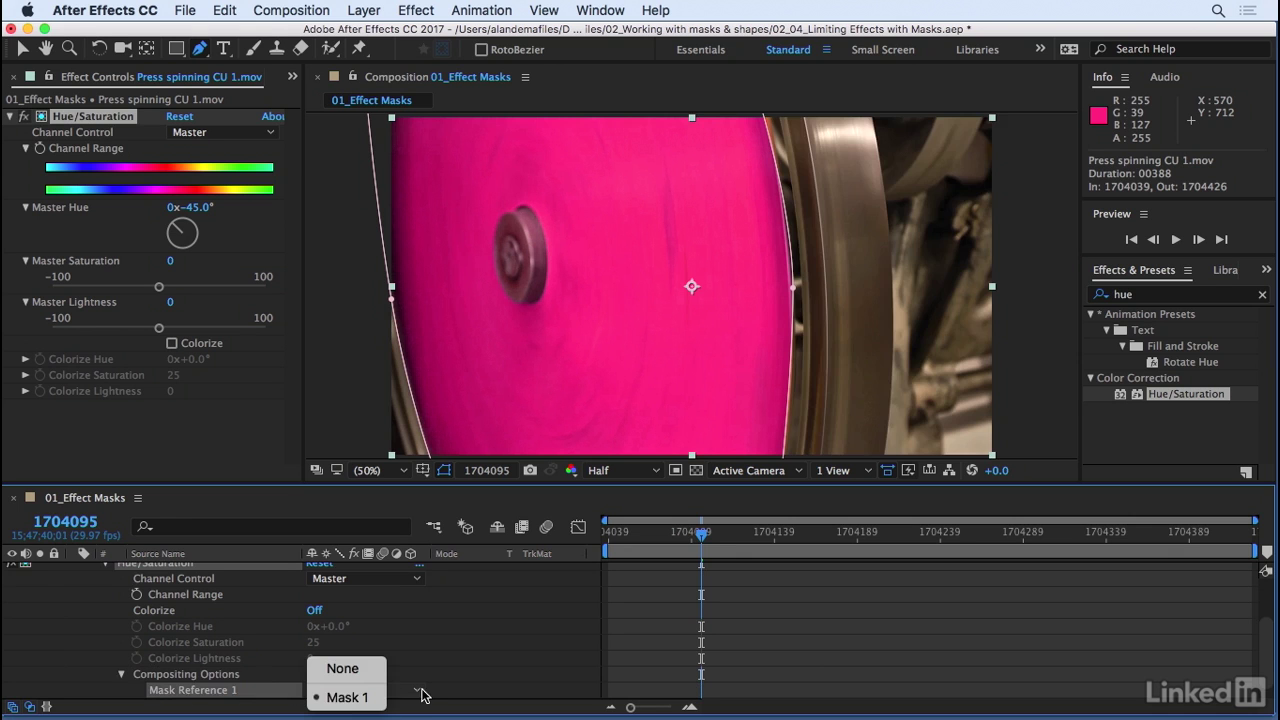
{"action": "left_click", "coordinate": [337, 698]}
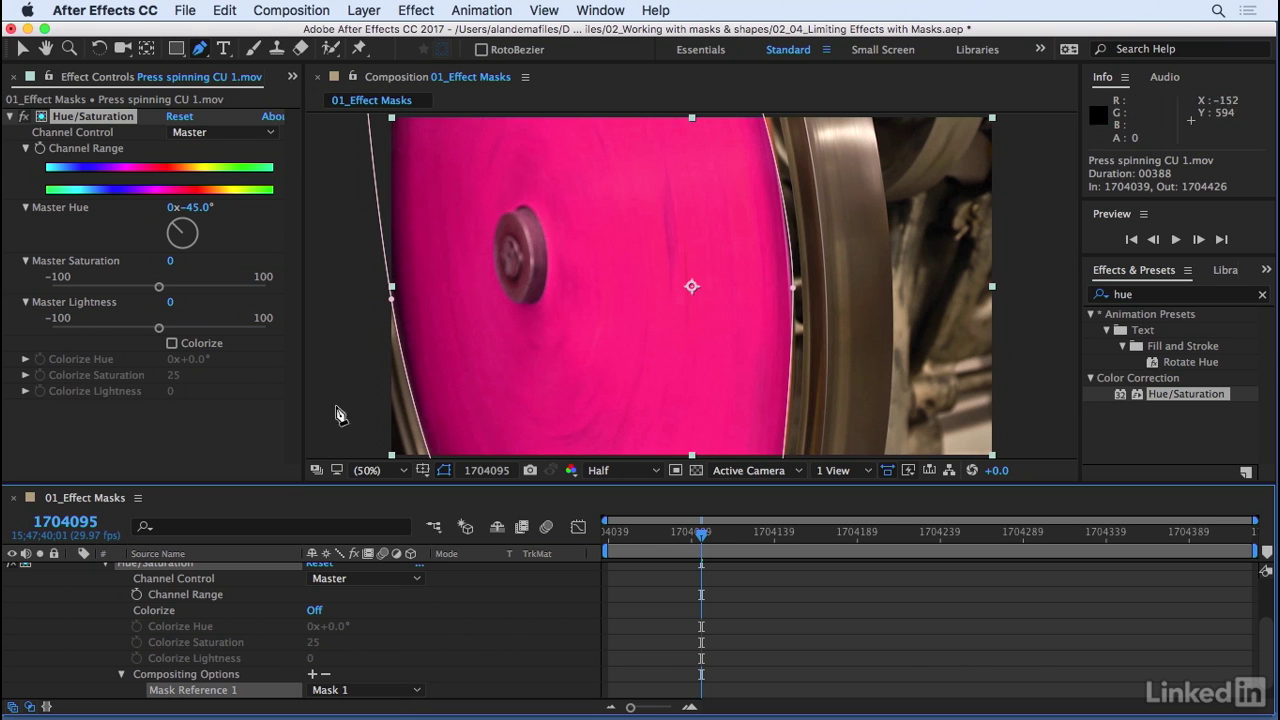
Try a Master Hue of 10° for the Hue/Saturation effect and settle on -70°.
{"action": "left_click", "coordinate": [107, 119]}
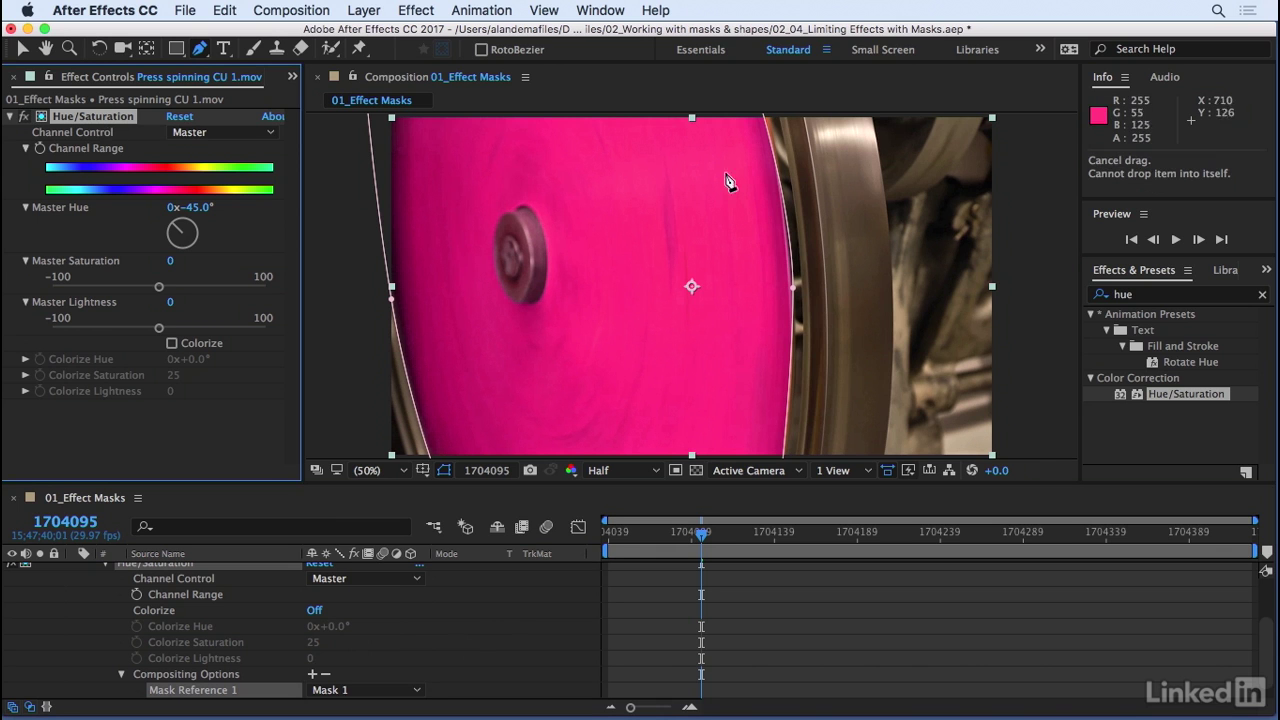
{"action": "left_click_drag", "start_coordinate": [202, 207], "coordinate": [254, 228]}
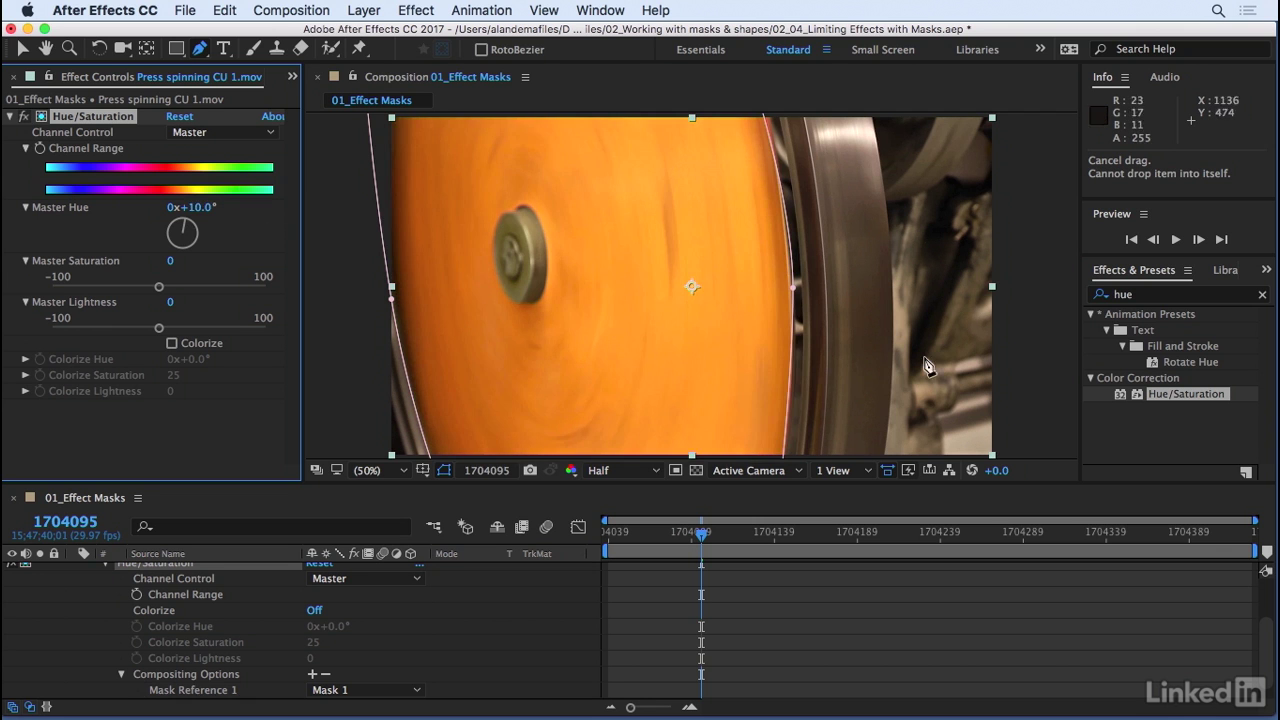
{"action": "left_click_drag", "start_coordinate": [207, 209], "coordinate": [140, 208]}
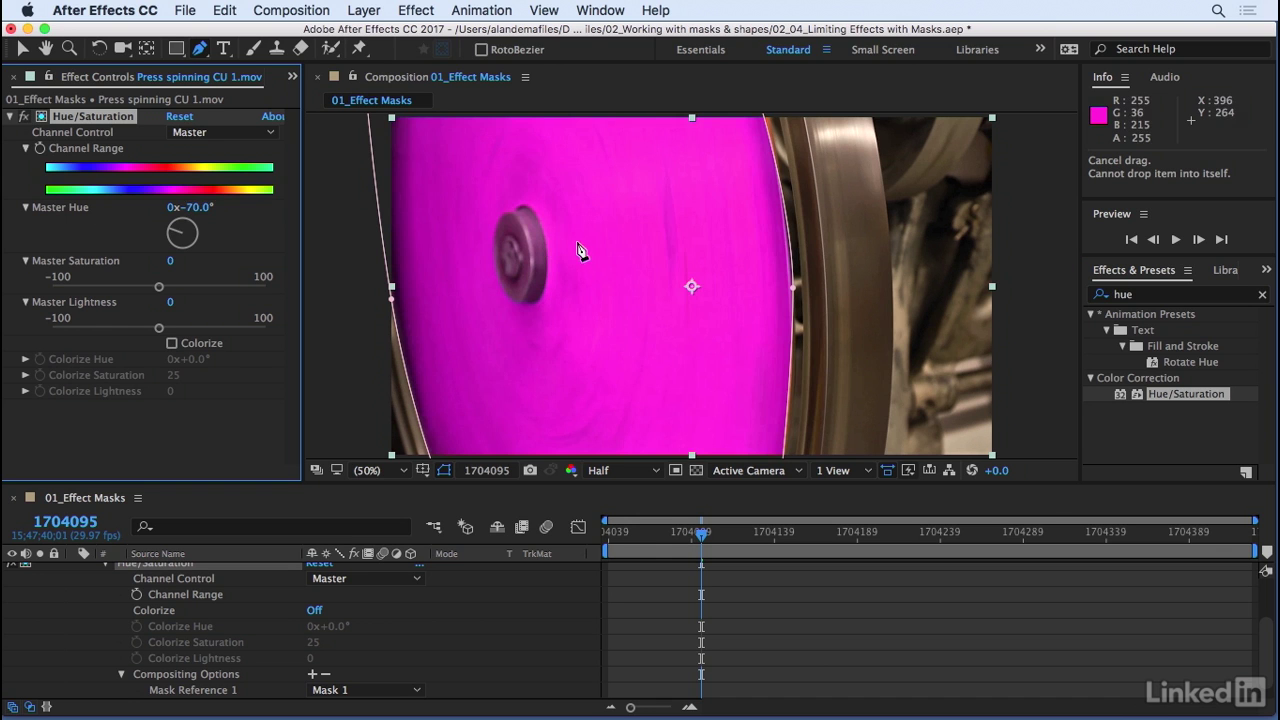
With the Pen tool, draw a closed, curved five-vertex mask around the hub at the disc's centre.
{"action": "left_click", "coordinate": [378, 470]}
{"action": "left_click", "coordinate": [401, 591]}
{"action": "key", "text": "space"}
{"action": "left_click_drag", "start_coordinate": [516, 186], "coordinate": [788, 283]}
{"action": "scroll", "coordinate": [158, 590], "scroll_direction": "up", "scroll_amount": 3}
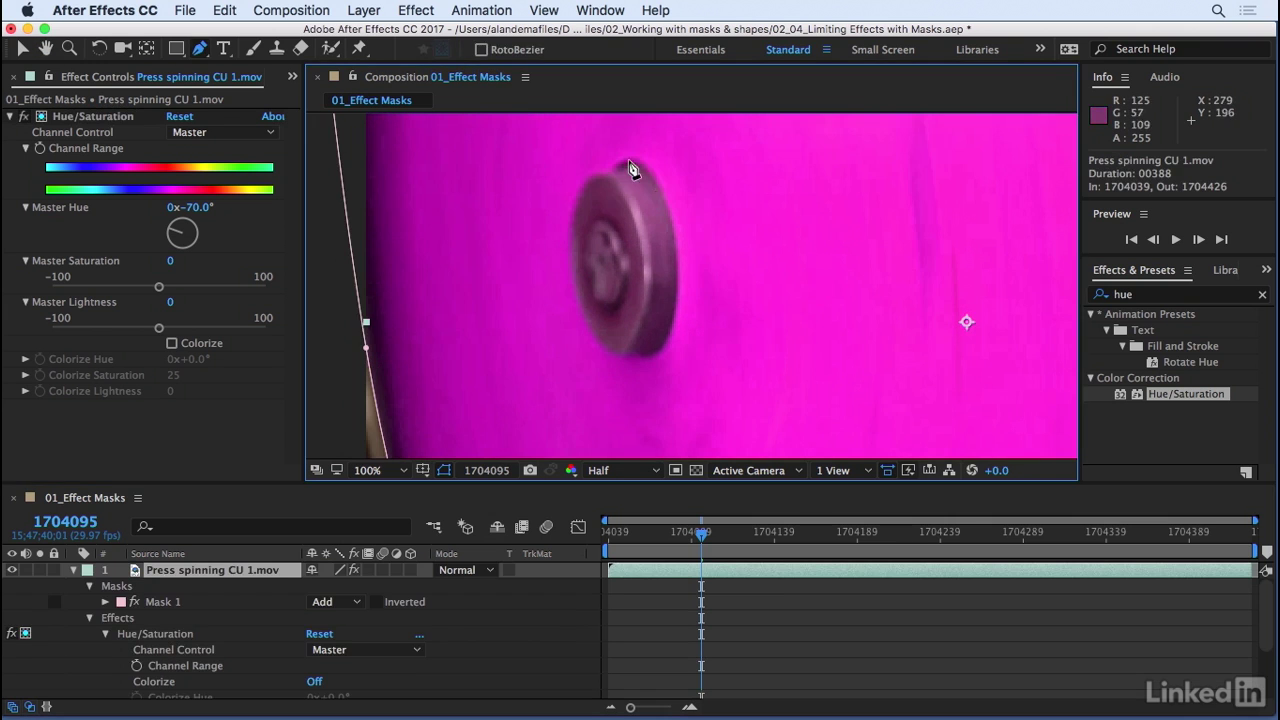
{"action": "left_click", "coordinate": [627, 157]}
{"action": "left_click_drag", "start_coordinate": [676, 252], "coordinate": [679, 314]}
{"action": "left_click_drag", "start_coordinate": [648, 357], "coordinate": [630, 362]}
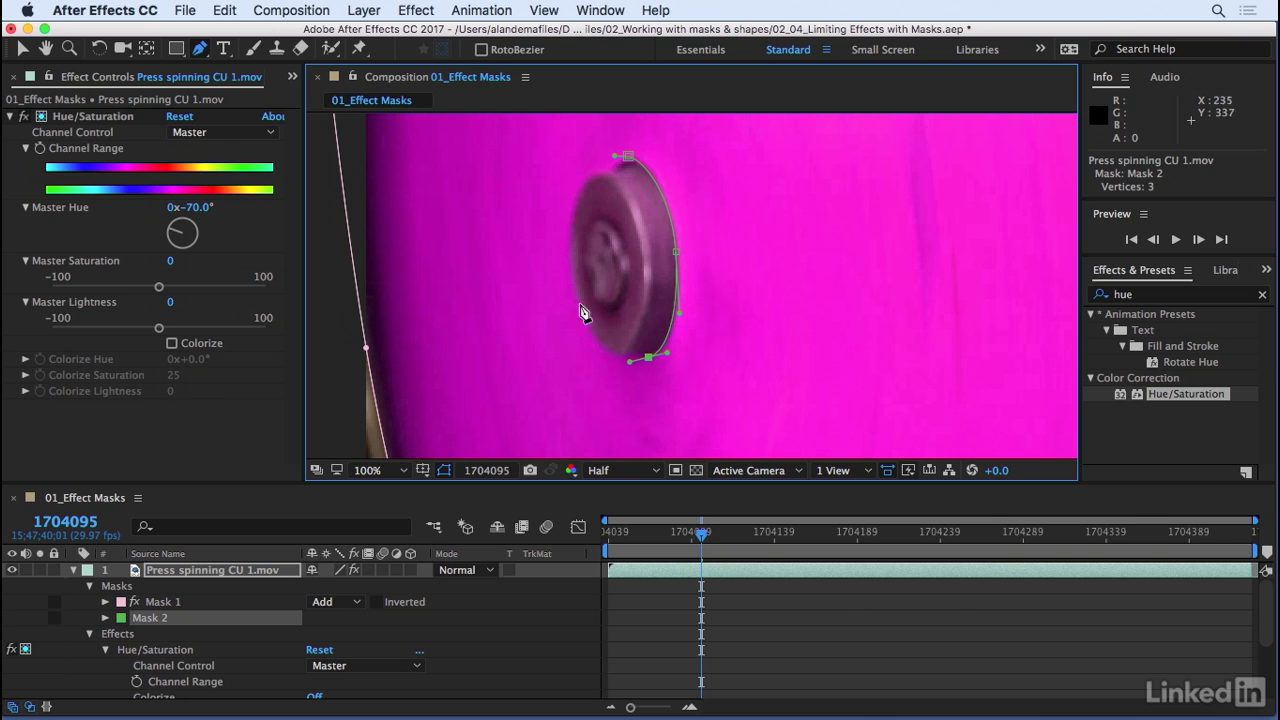
{"action": "left_click_drag", "start_coordinate": [570, 272], "coordinate": [556, 188]}
{"action": "left_click", "coordinate": [592, 175]}
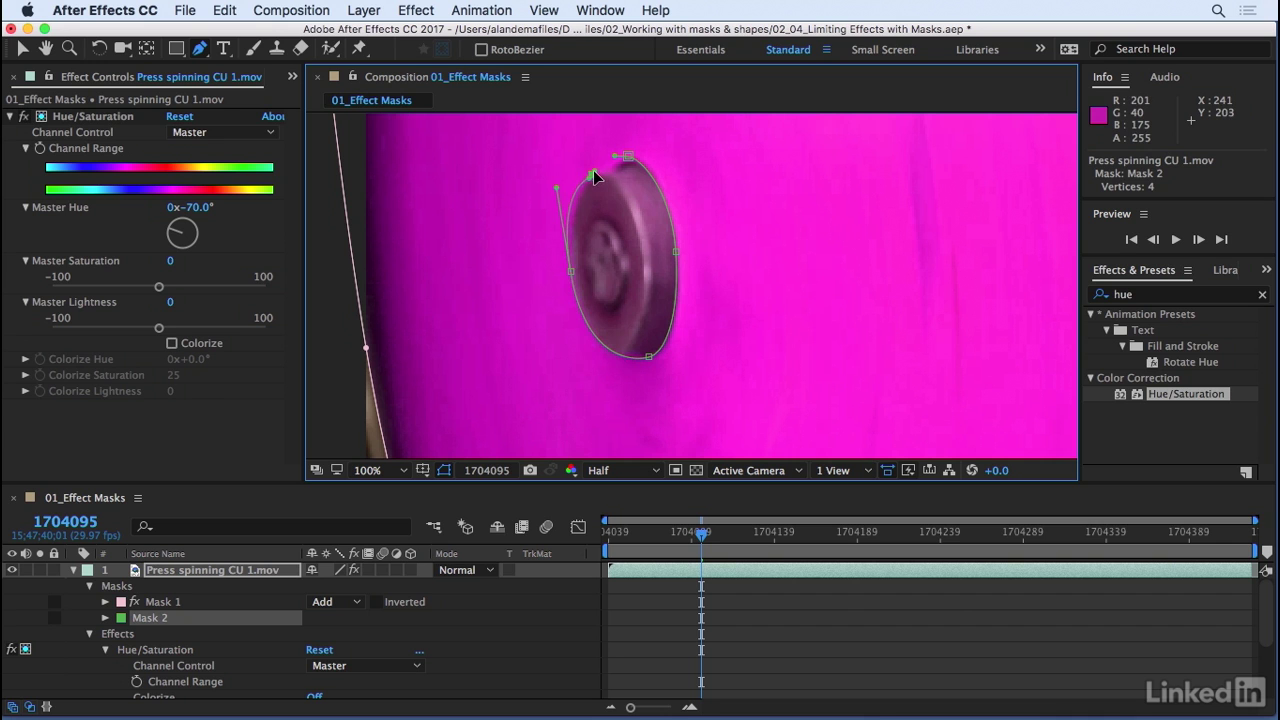
{"action": "left_click_drag", "start_coordinate": [595, 180], "coordinate": [630, 175]}
{"action": "left_click", "coordinate": [628, 158]}
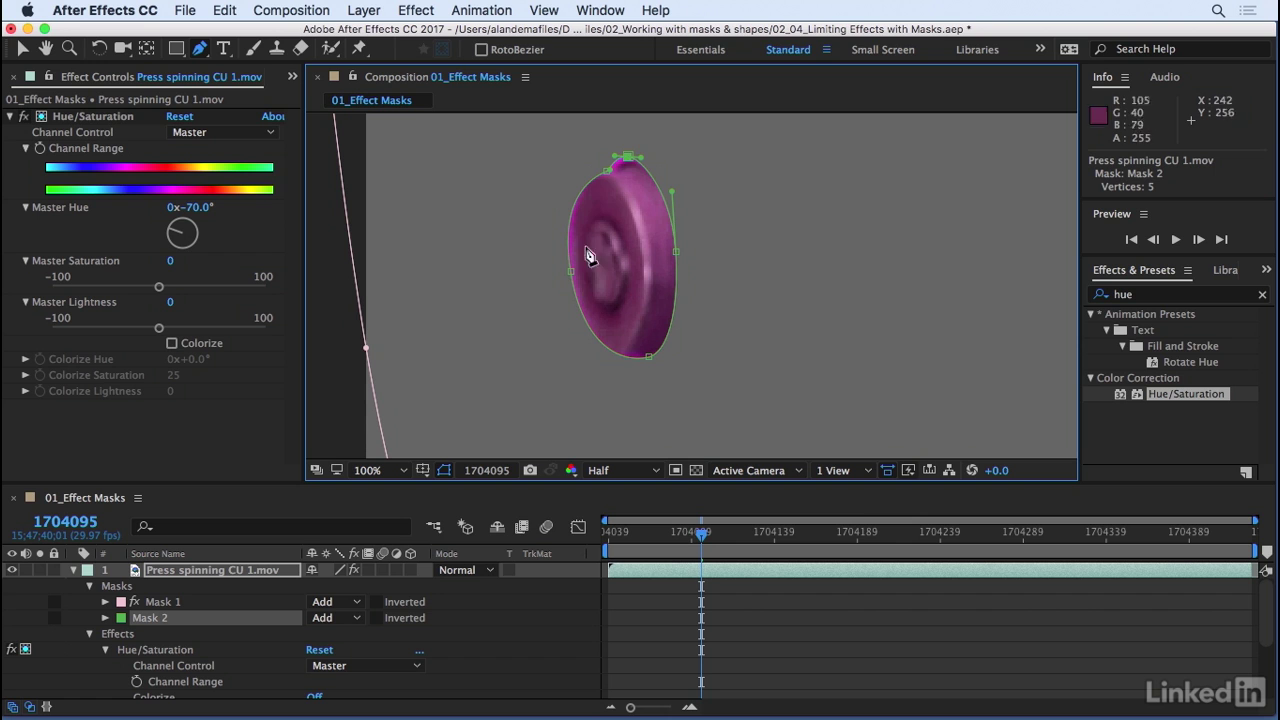
Tighten the hub mask's curve along its left side and set Mask 2's mode to Subtract.
{"action": "left_click_drag", "start_coordinate": [575, 277], "coordinate": [558, 197]}
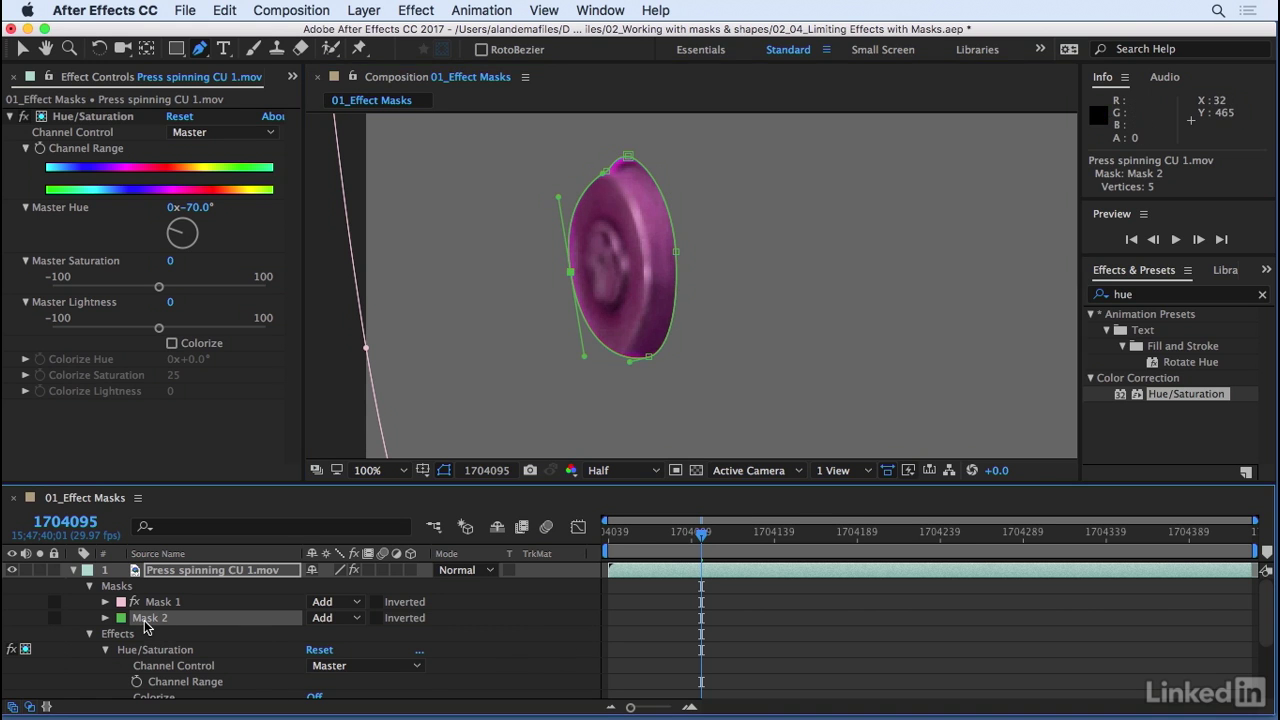
{"action": "left_click", "coordinate": [338, 619]}
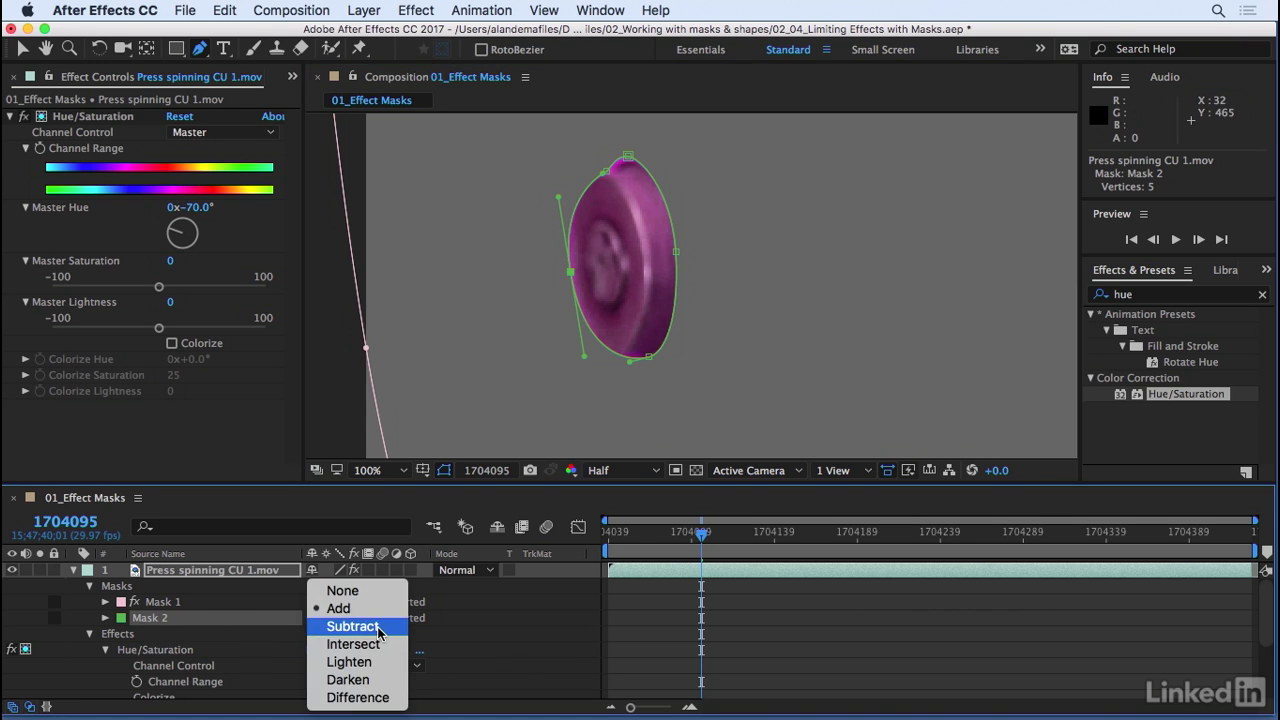
{"action": "left_click", "coordinate": [378, 630]}
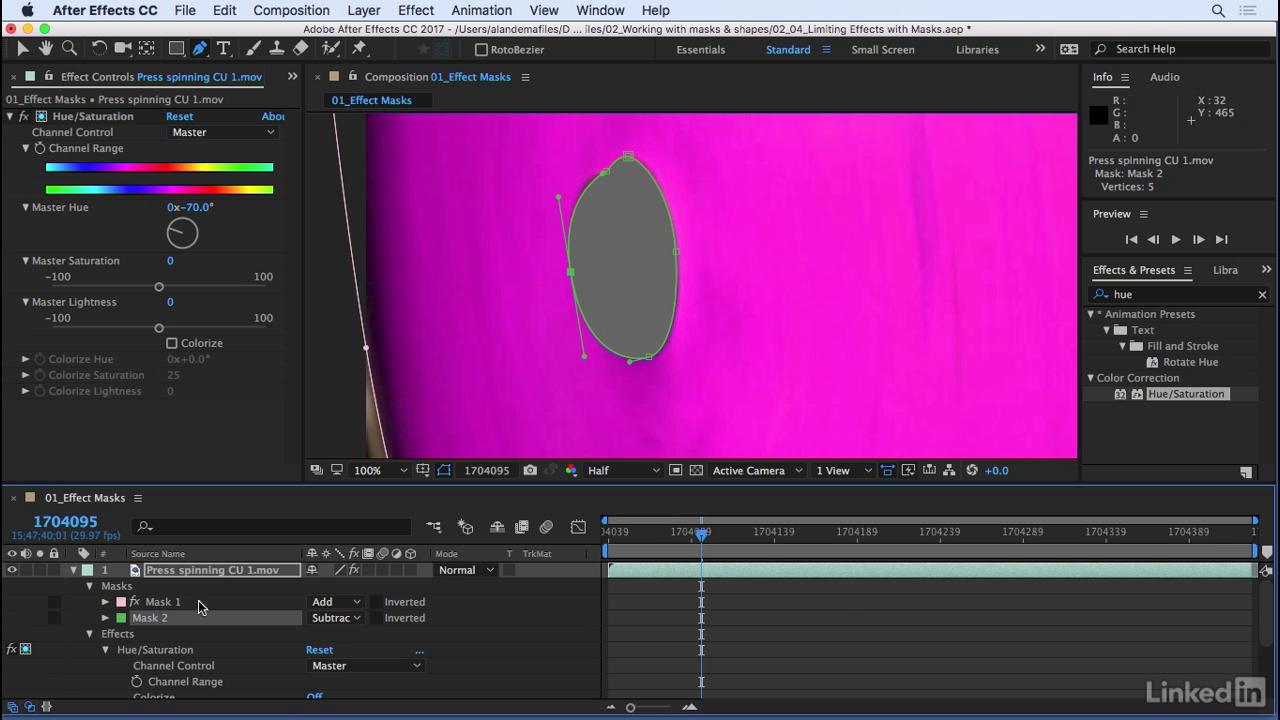
Add a second mask reference to the Hue/Saturation effect's Compositing Options, using Mask 2 as the reference.
{"action": "left_click", "coordinate": [378, 470]}
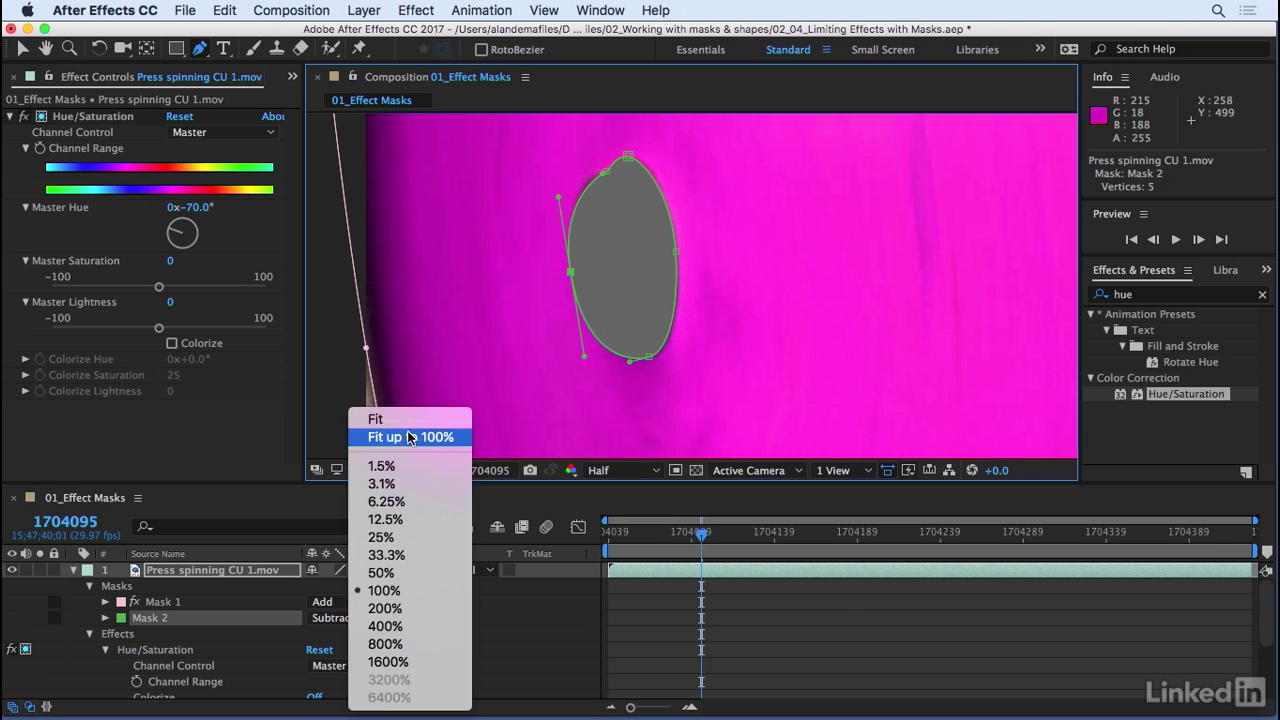
{"action": "left_click", "coordinate": [408, 437]}
{"action": "scroll", "coordinate": [541, 609], "scroll_direction": "down", "scroll_amount": 2}
{"action": "scroll", "coordinate": [541, 609], "scroll_direction": "down", "scroll_amount": 2}
{"action": "left_click", "coordinate": [145, 590]}
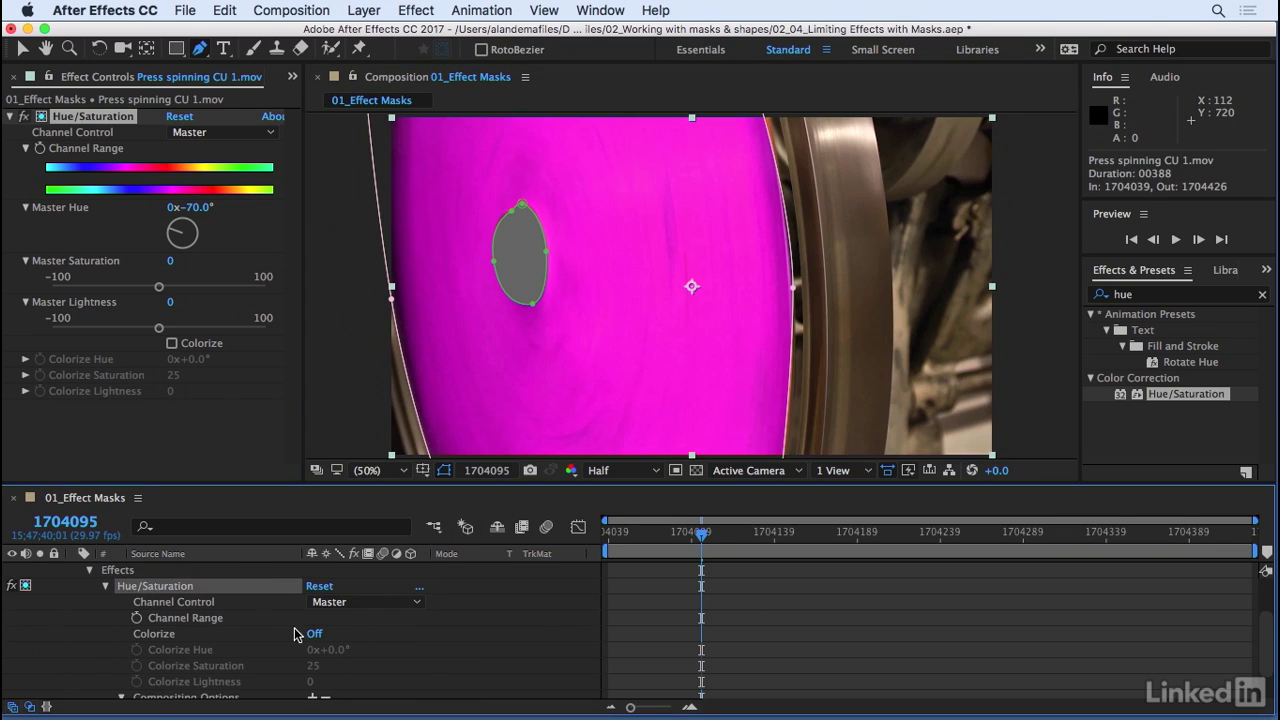
{"action": "scroll", "coordinate": [294, 634], "scroll_direction": "down", "scroll_amount": 2}
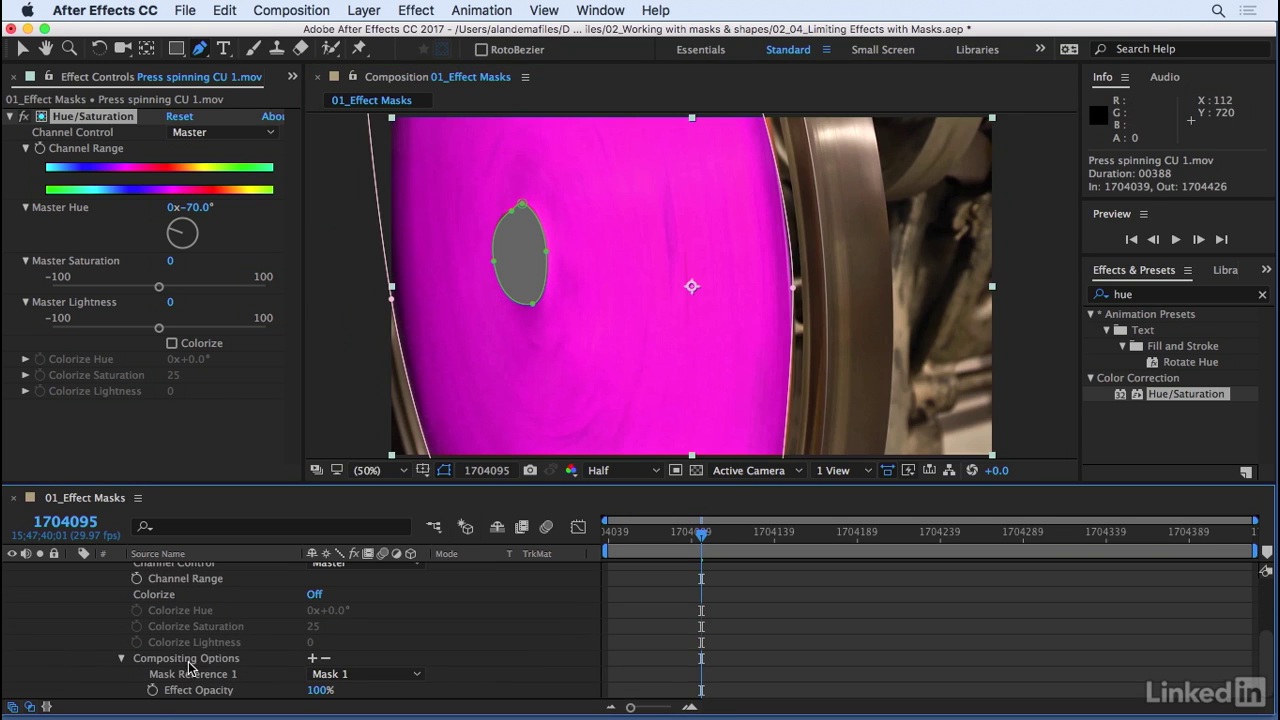
{"action": "left_click", "coordinate": [311, 660]}
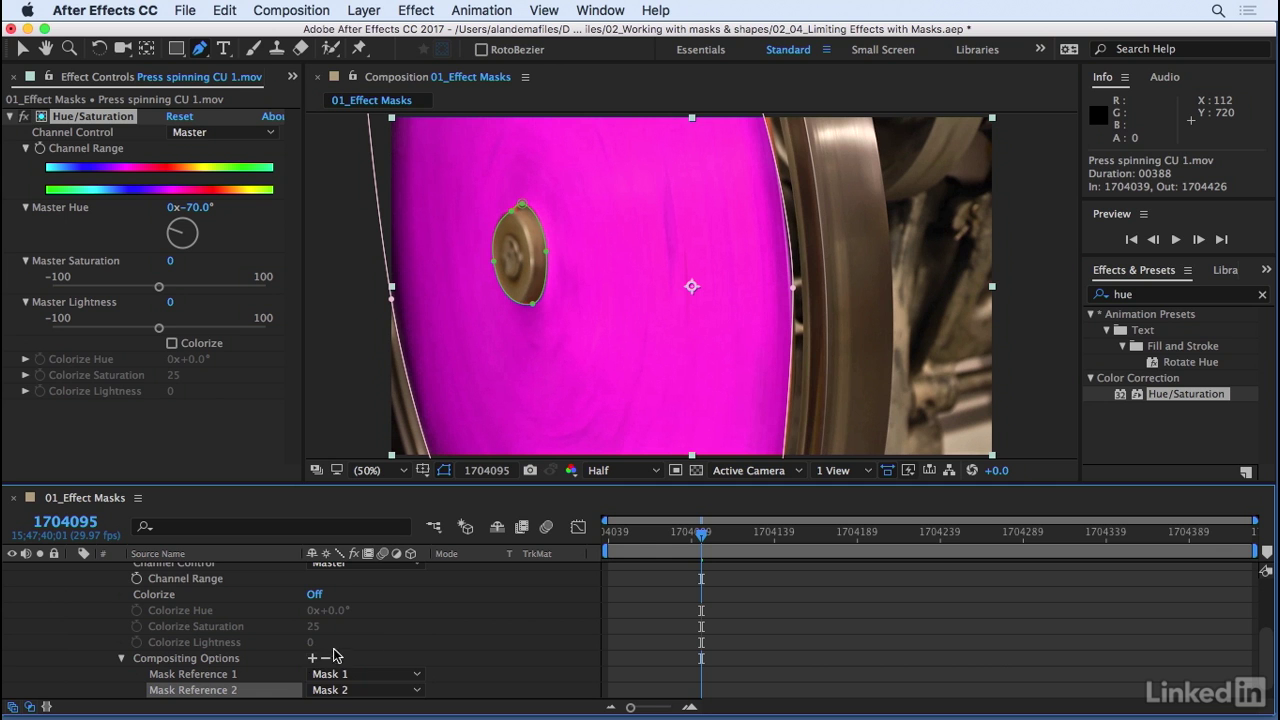
{"action": "scroll", "coordinate": [337, 656], "scroll_direction": "down", "scroll_amount": 1}
{"action": "left_click", "coordinate": [350, 675]}
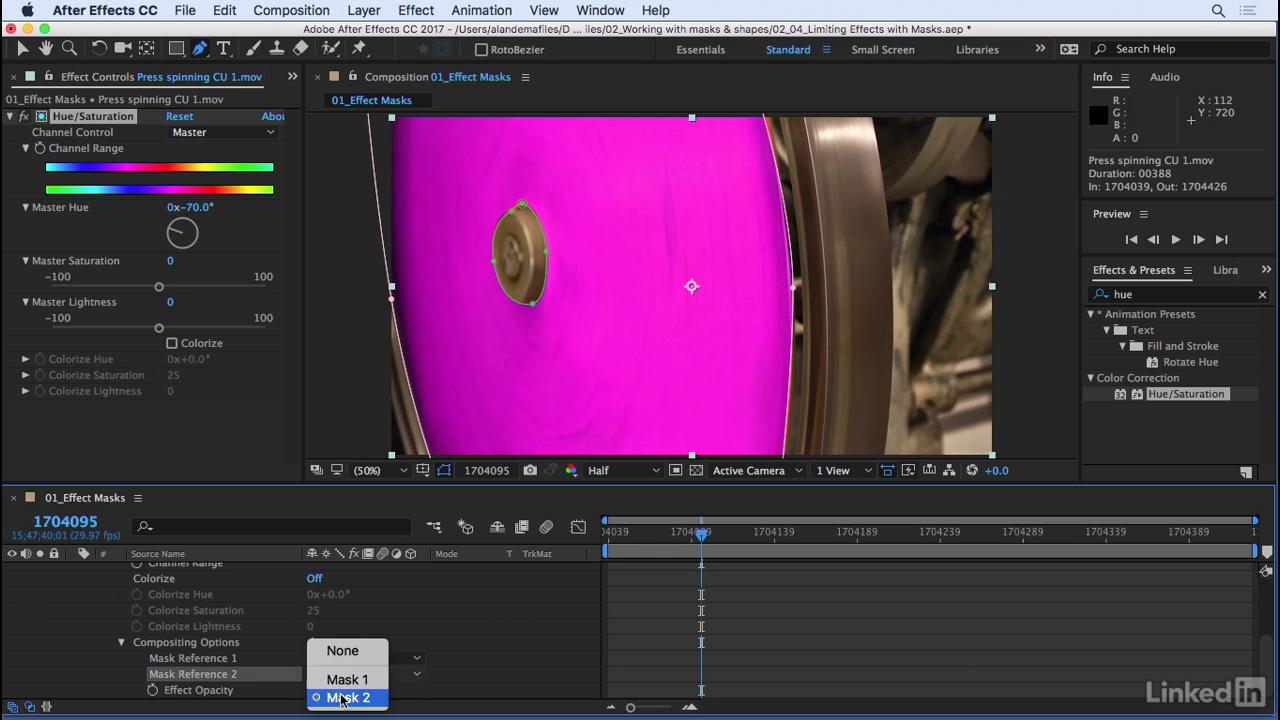
{"action": "left_click", "coordinate": [421, 657]}
Return from the layer view to the composition view and rename Mask 2 as inside.
{"action": "scroll", "coordinate": [440, 630], "scroll_direction": "up", "scroll_amount": 5}
{"action": "double_click", "coordinate": [160, 594]}
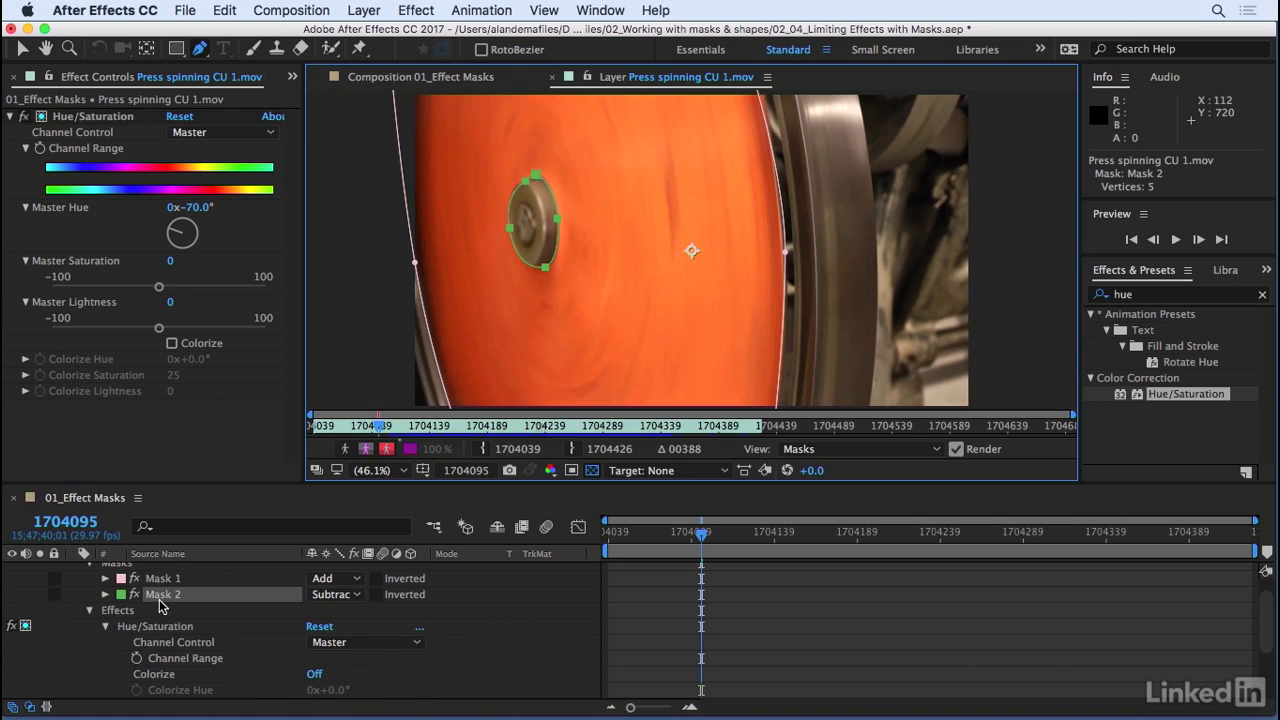
{"action": "left_click", "coordinate": [378, 80]}
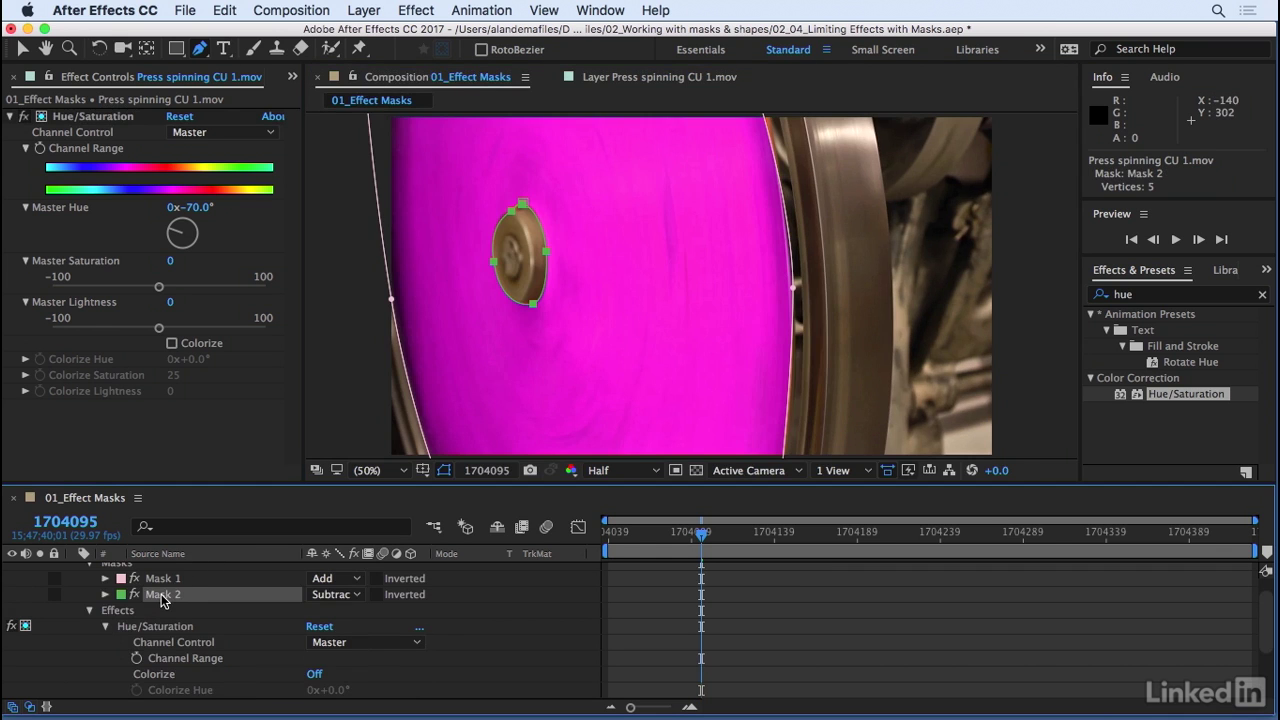
{"action": "key", "text": "Return"}
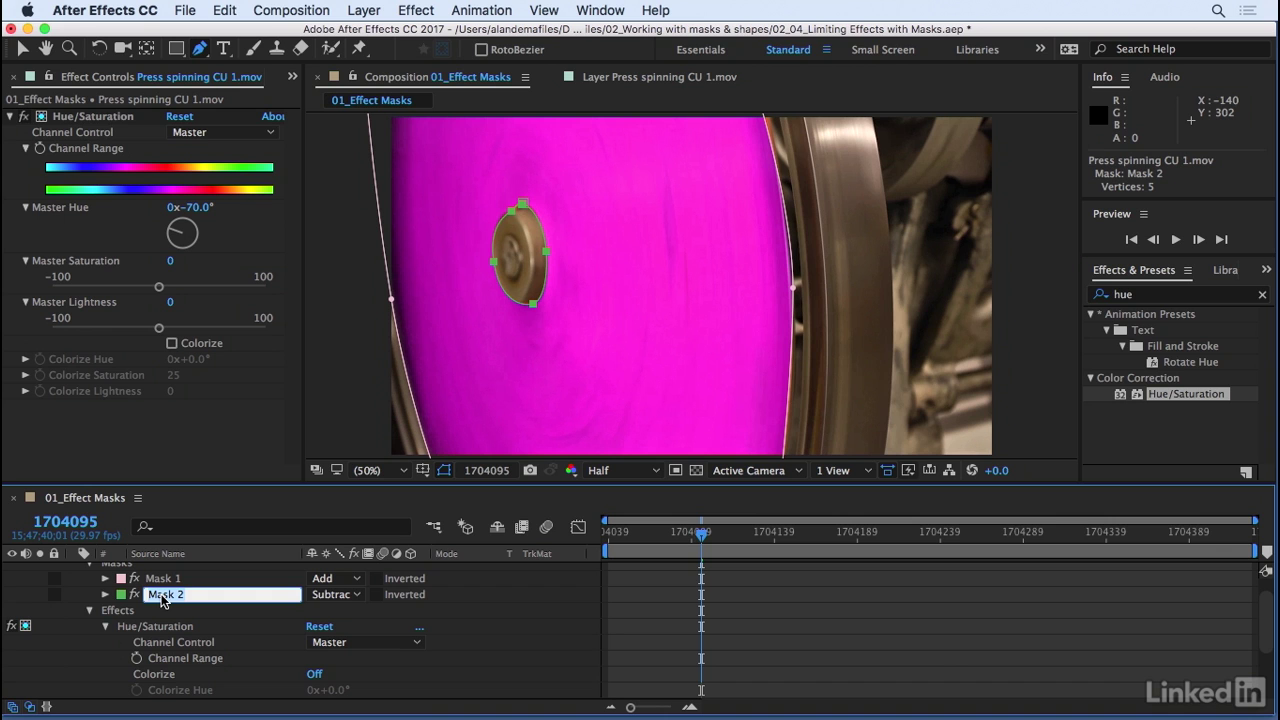
{"action": "type", "text": "inside"}
{"action": "key", "text": "Return"}
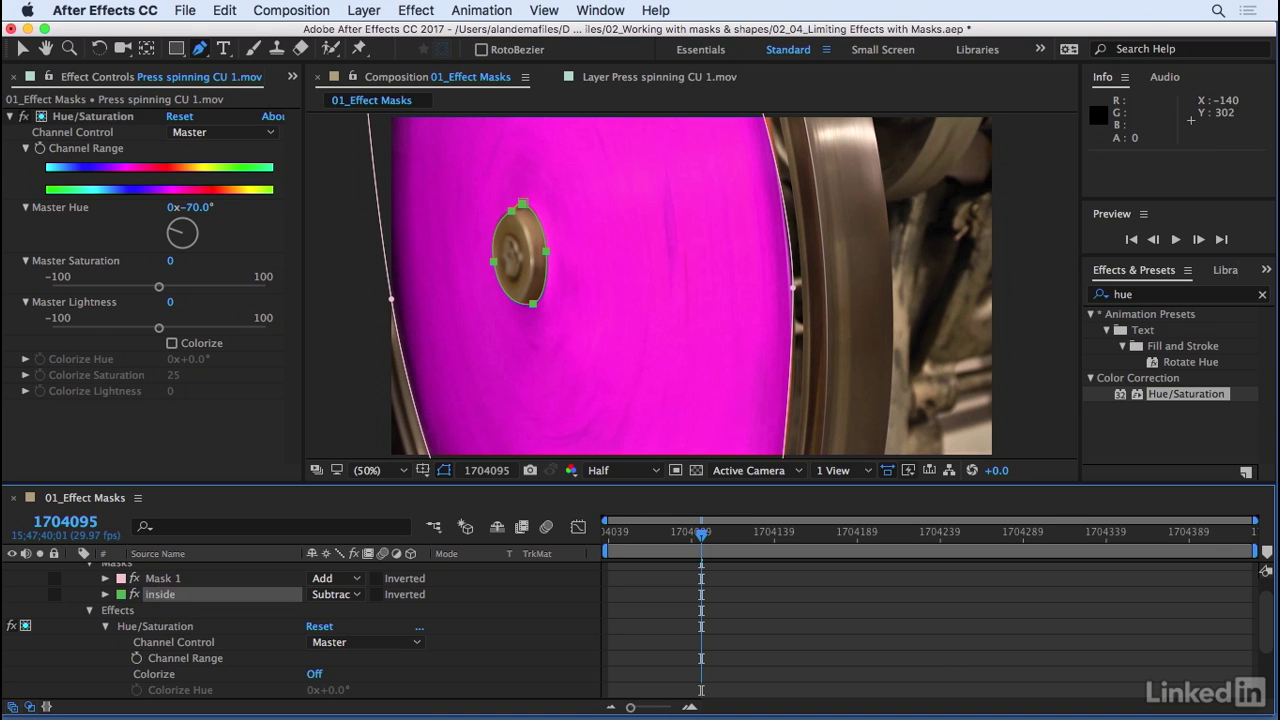
Rename Mask 1 as outside.
{"action": "left_click", "coordinate": [160, 579]}
{"action": "key", "text": "Return"}
{"action": "type", "text": "outside"}
{"action": "key", "text": "Return"}
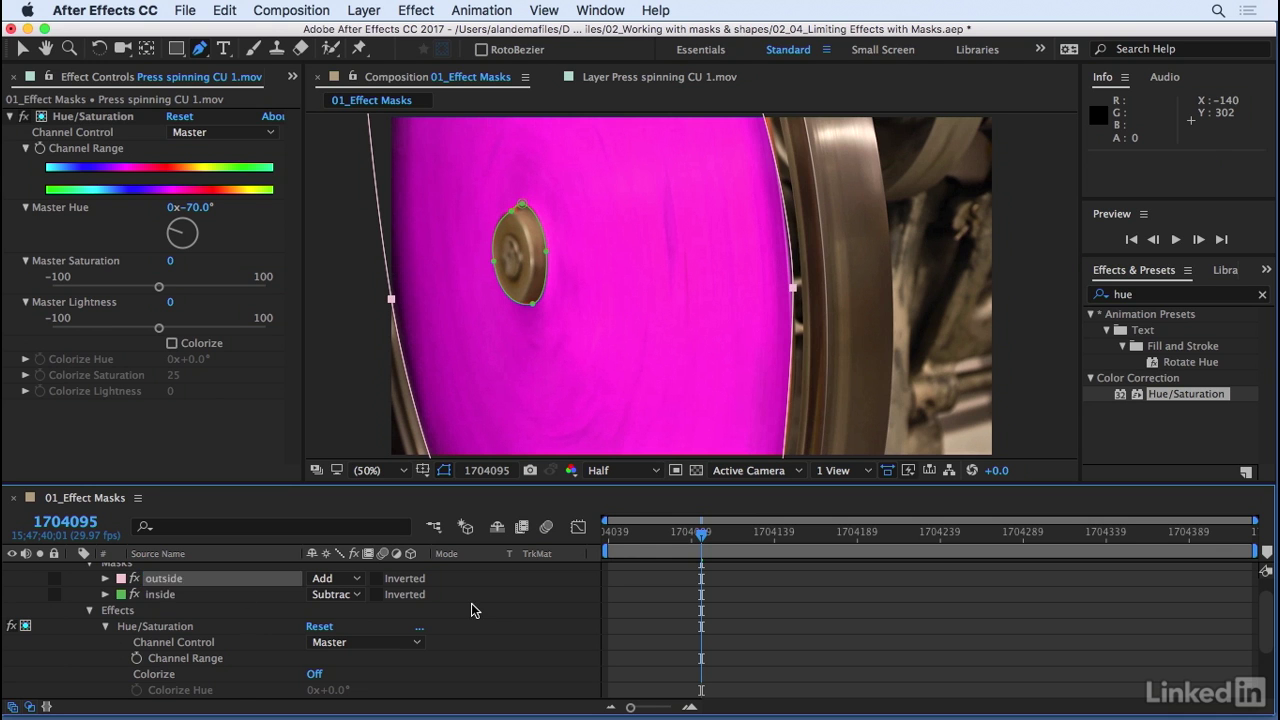
Check the mask references in the Hue/Saturation Compositing Options and play back the composition to examine the mask edges.
{"action": "scroll", "coordinate": [471, 603], "scroll_direction": "down", "scroll_amount": 4}
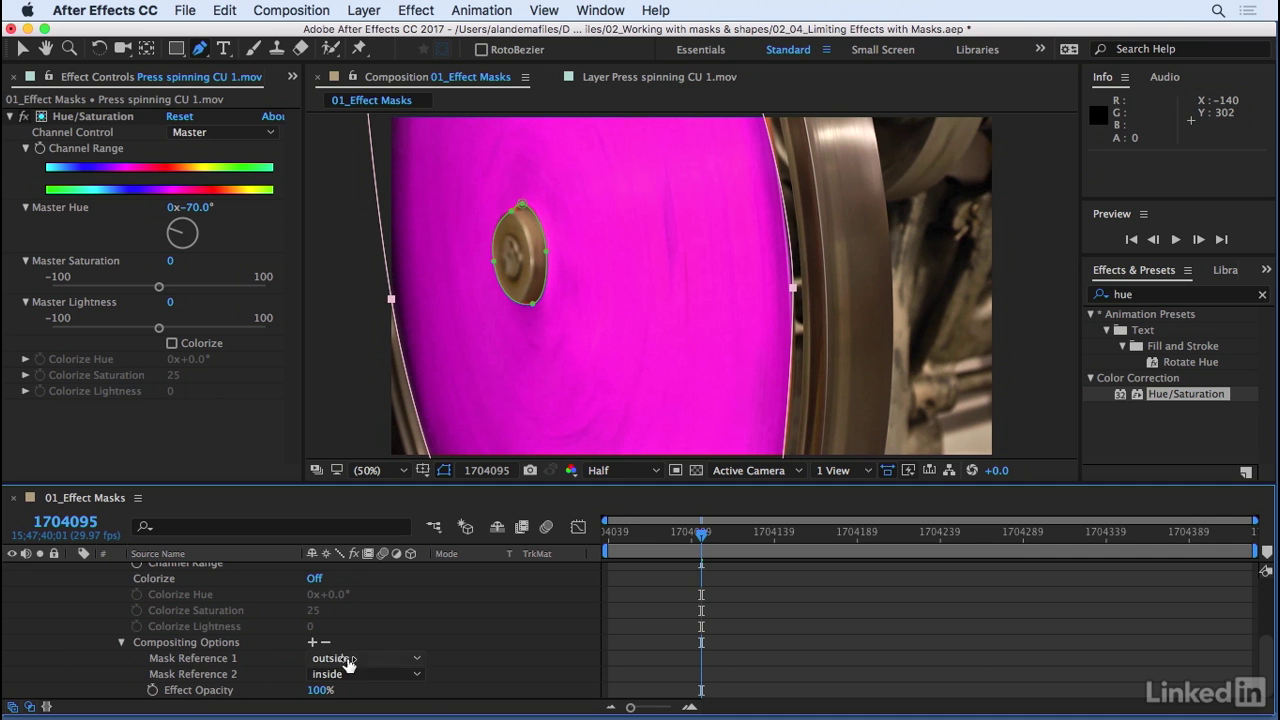
{"action": "scroll", "coordinate": [478, 606], "scroll_direction": "up", "scroll_amount": 3}
{"action": "key", "text": "space"}
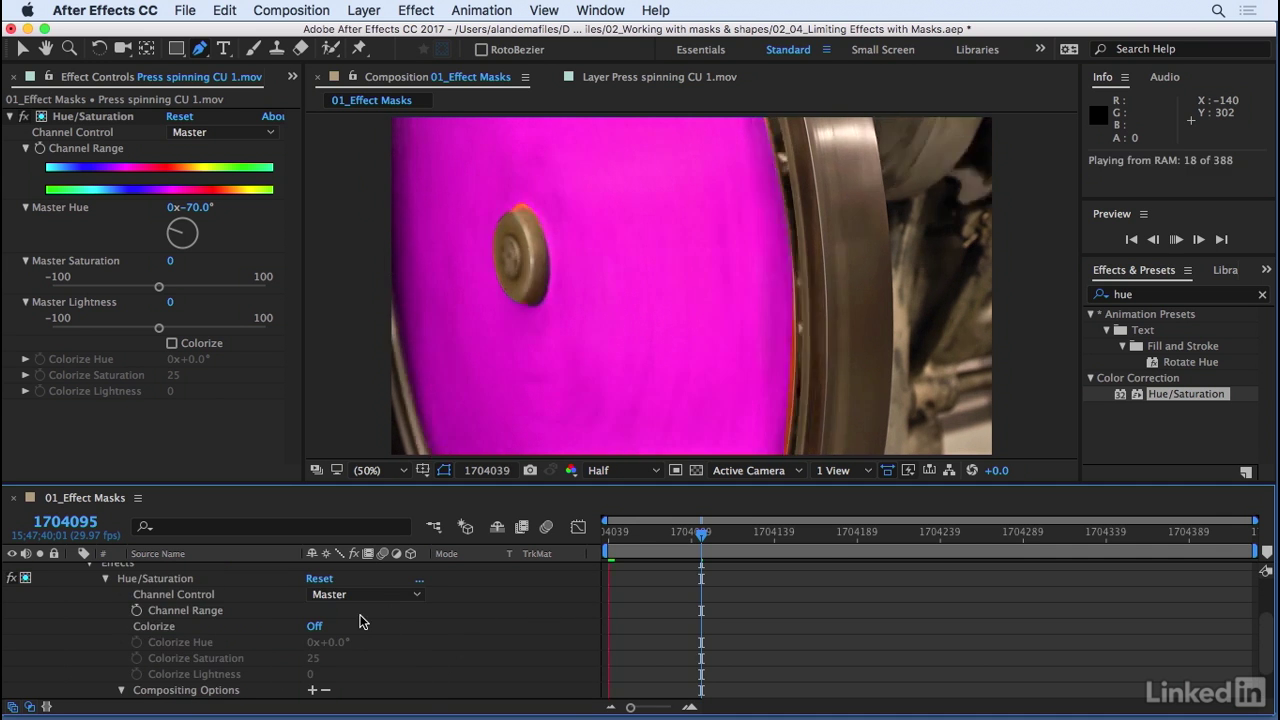
{"action": "scroll", "coordinate": [478, 650], "scroll_direction": "up", "scroll_amount": 2}
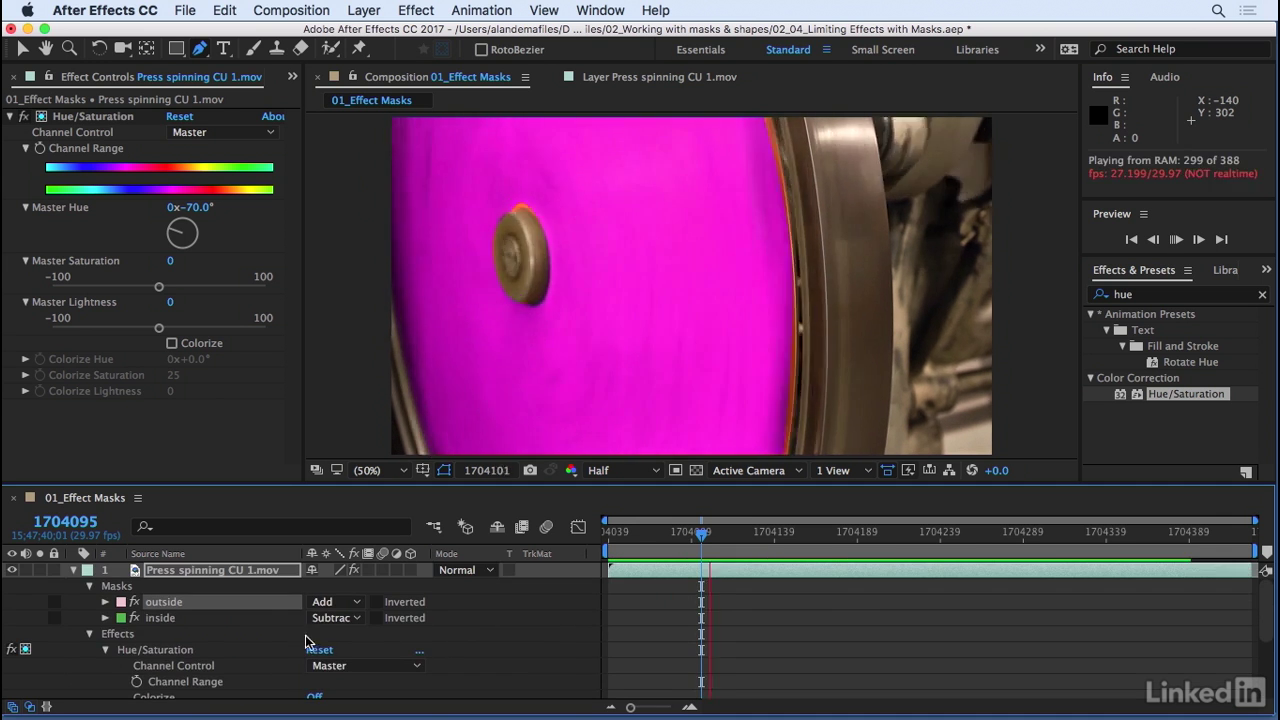
{"action": "left_click", "coordinate": [38, 116]}
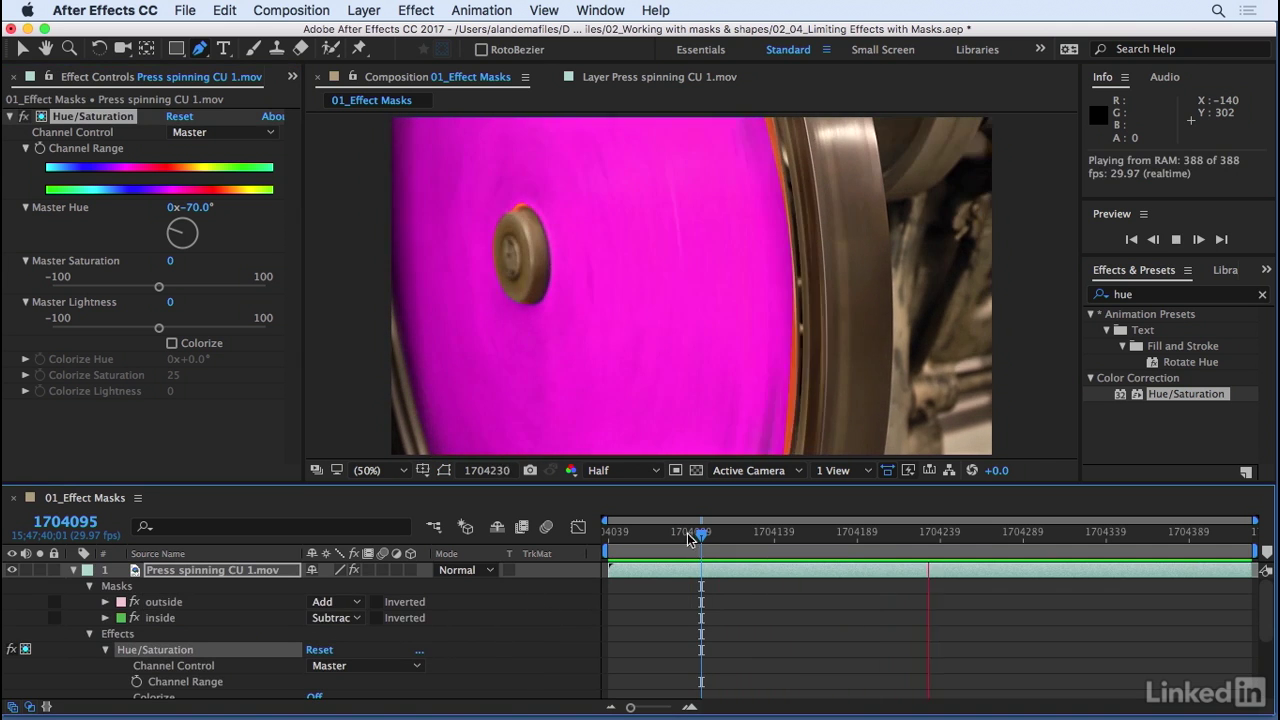
{"action": "key", "text": "space"}
Set the inside mask's Mask Feather to 4 pixels and its Mask Expansion to -4 pixels, and preview the footage.
{"action": "left_click", "coordinate": [106, 618]}
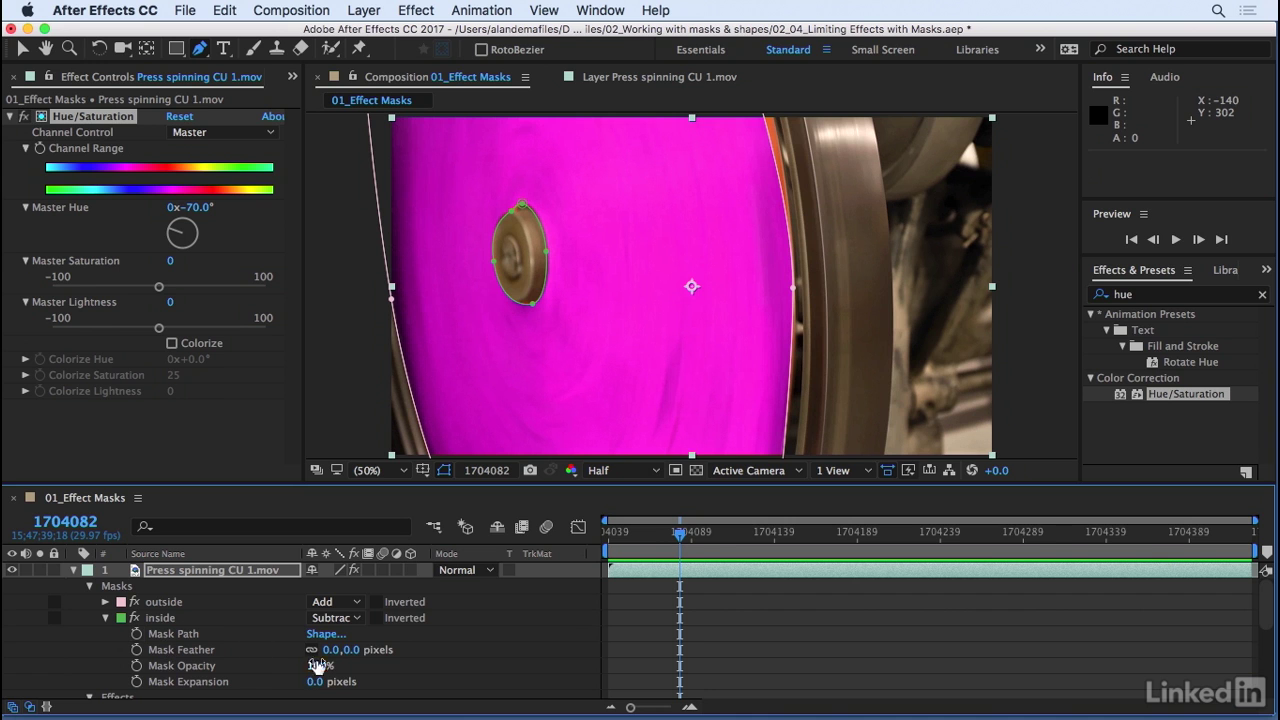
{"action": "type", "text": "4"}
{"action": "left_click", "coordinate": [534, 684]}
{"action": "left_click", "coordinate": [314, 681]}
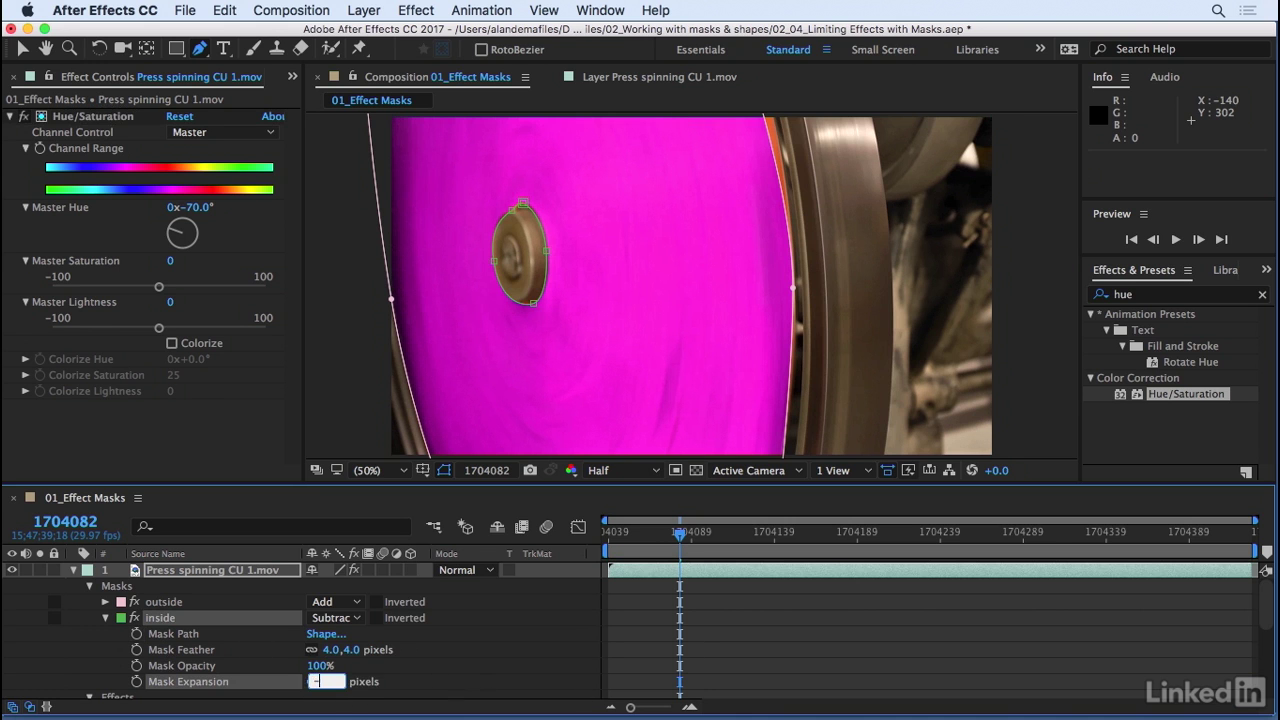
{"action": "left_click", "coordinate": [482, 663]}
{"action": "key", "text": "space"}
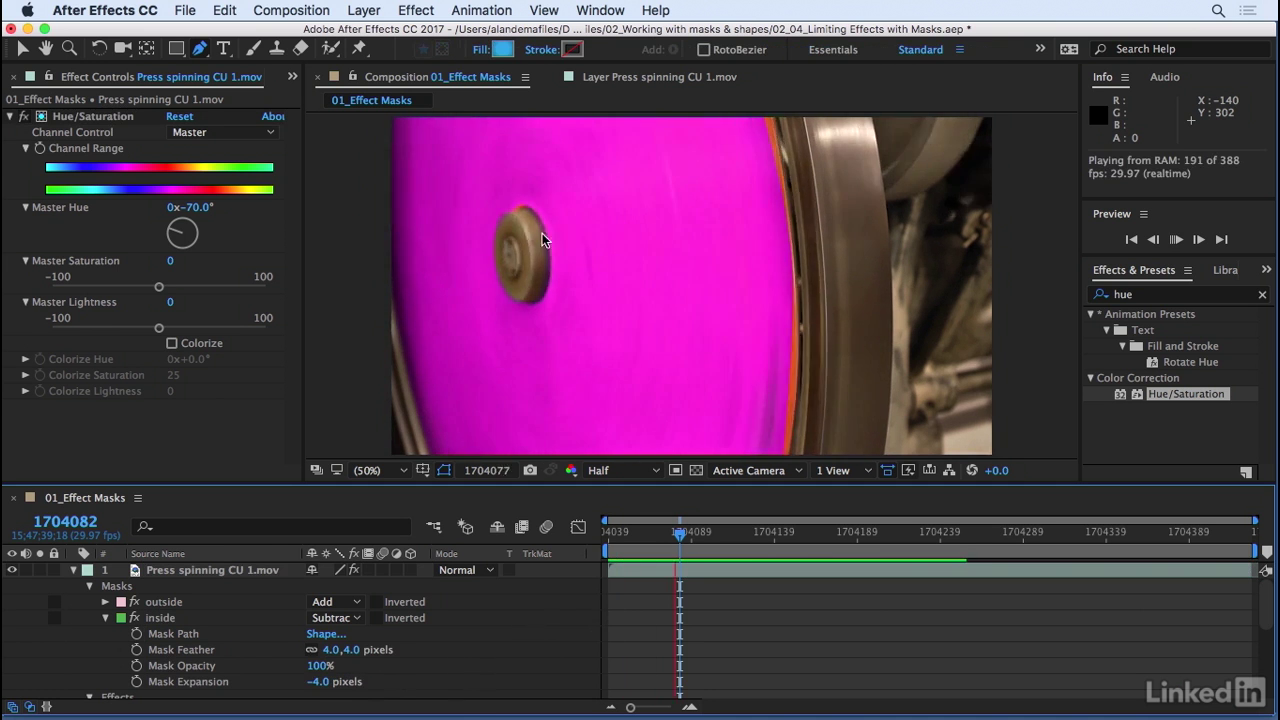
{"action": "left_click_drag", "start_coordinate": [527, 634], "coordinate": [557, 614]}
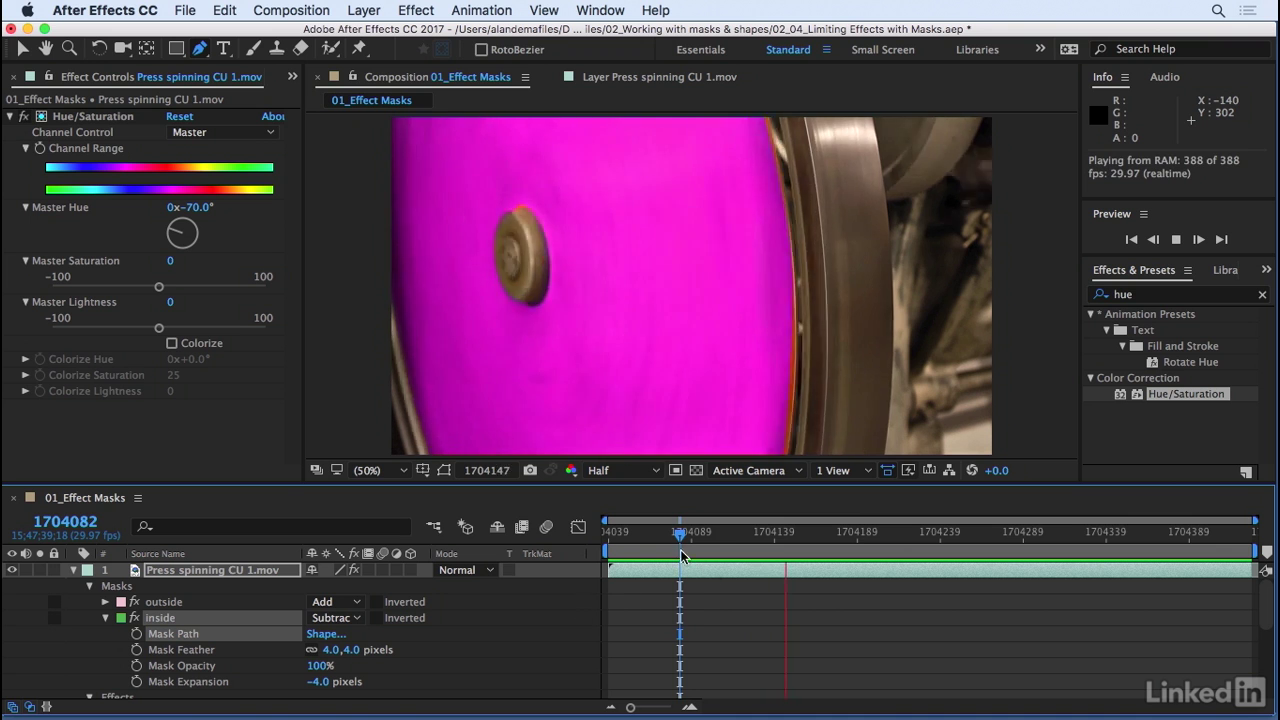
{"action": "key", "text": "space"}
Collapse the Hue/Saturation settings, find the Mosaic effect and apply it below Hue/Saturation on the footage layer.
{"action": "left_click", "coordinate": [9, 117]}
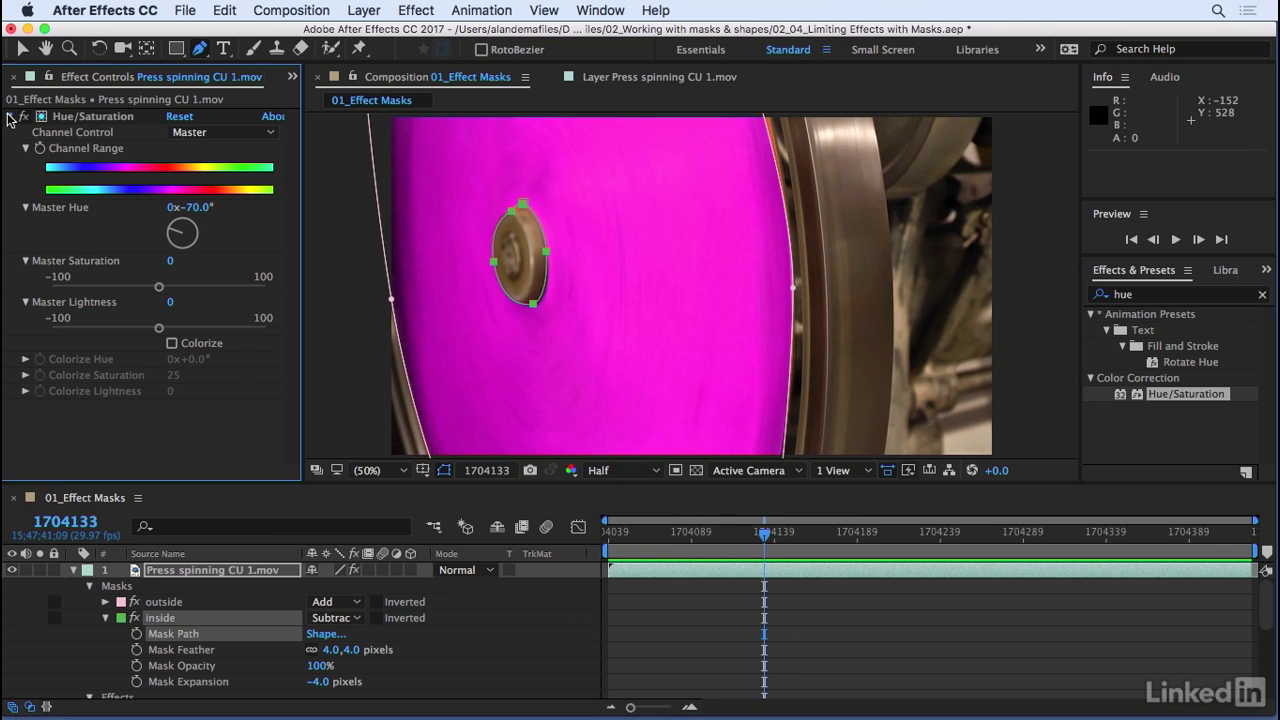
{"action": "left_click", "coordinate": [1162, 294]}
{"action": "type", "text": "mos"}
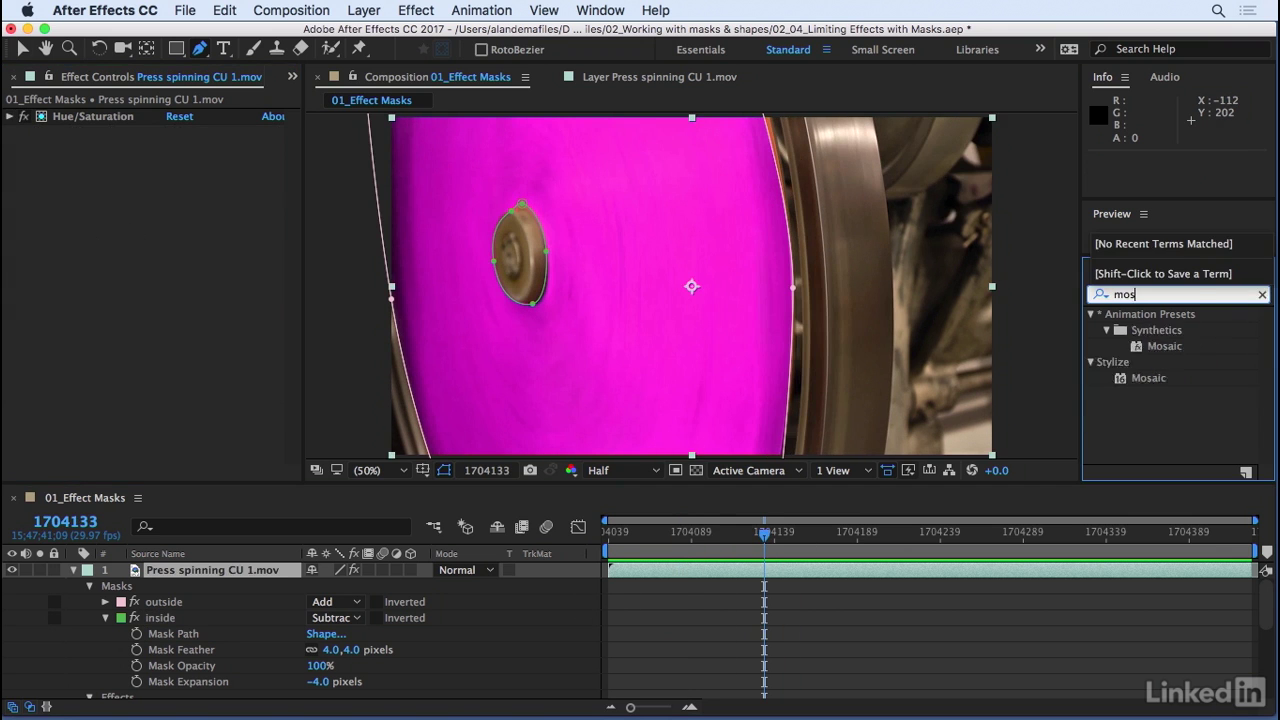
{"action": "left_click_drag", "start_coordinate": [1152, 385], "coordinate": [140, 197]}
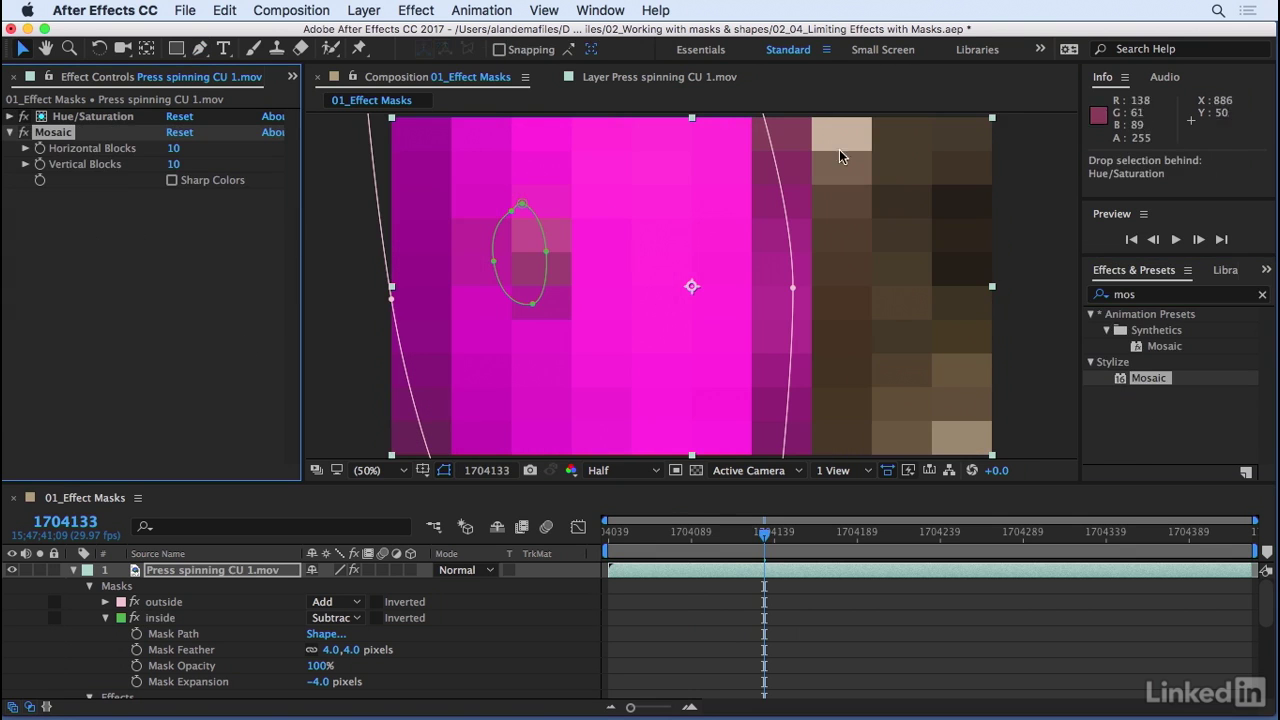
Add two mask references to the Mosaic effect's Compositing Options, using the outside and inside masks.
{"action": "left_click", "coordinate": [105, 617]}
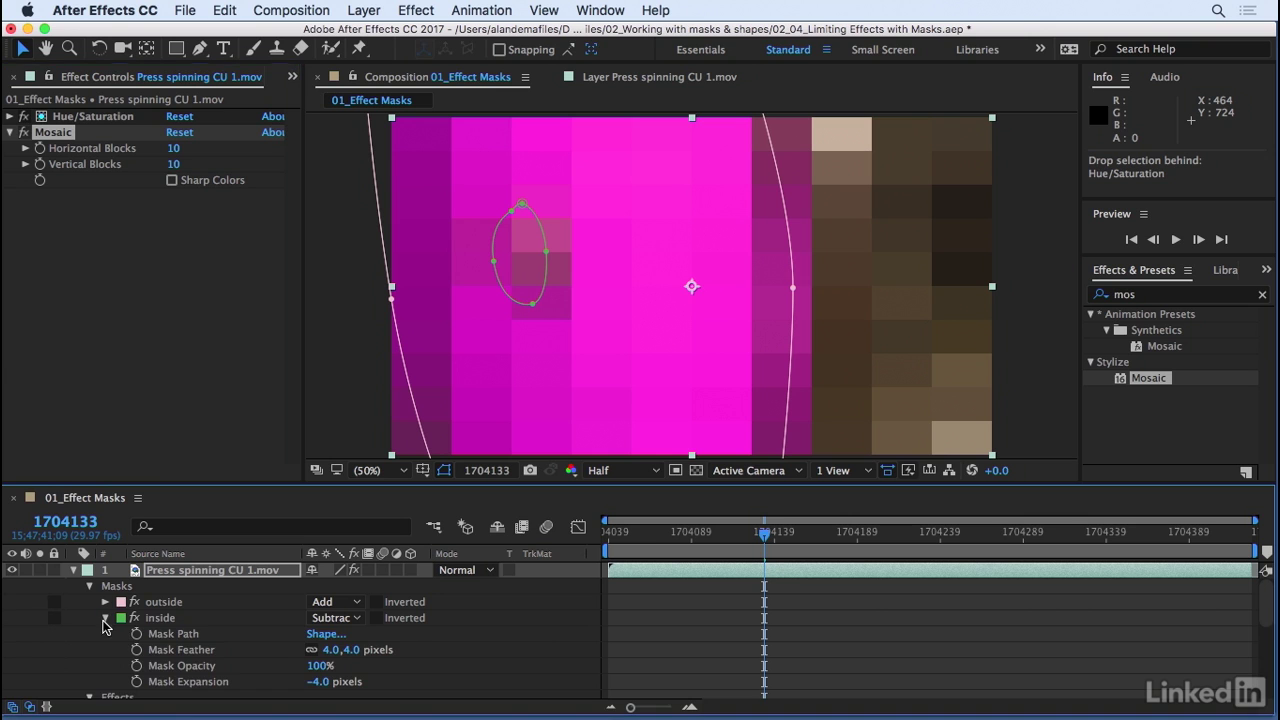
{"action": "left_click", "coordinate": [105, 650]}
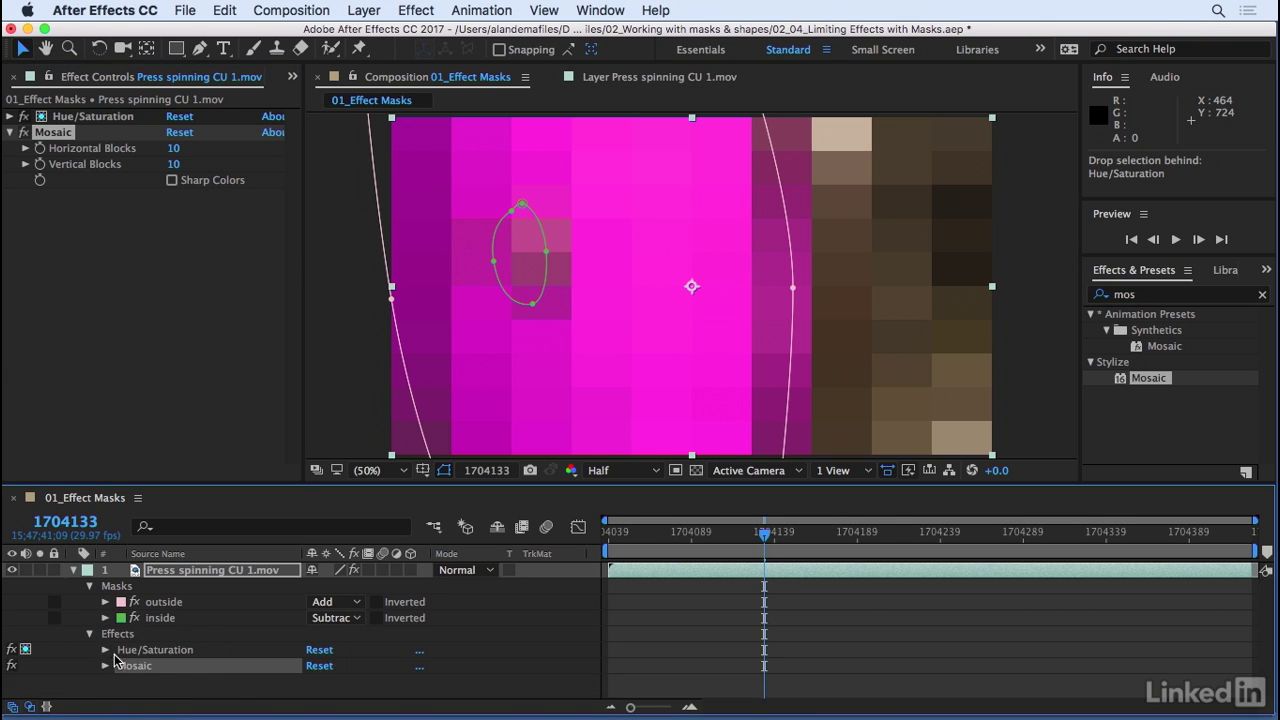
{"action": "left_click", "coordinate": [105, 665]}
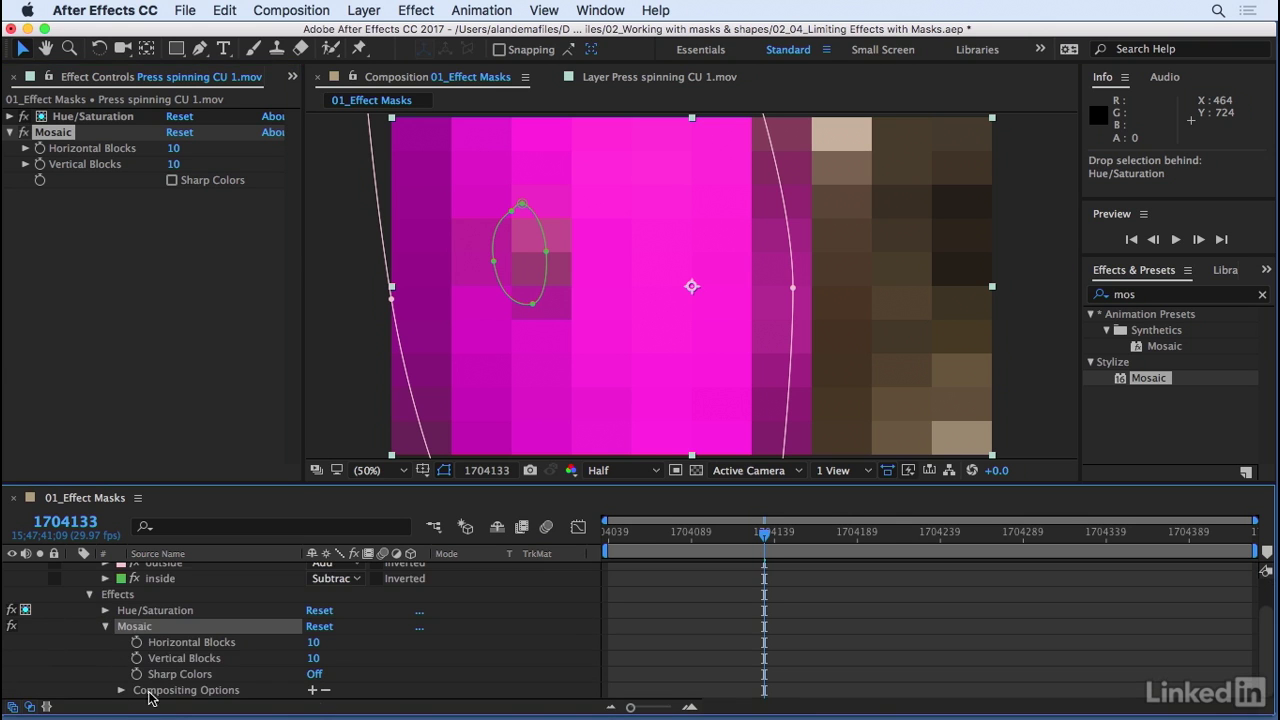
{"action": "left_click", "coordinate": [312, 690]}
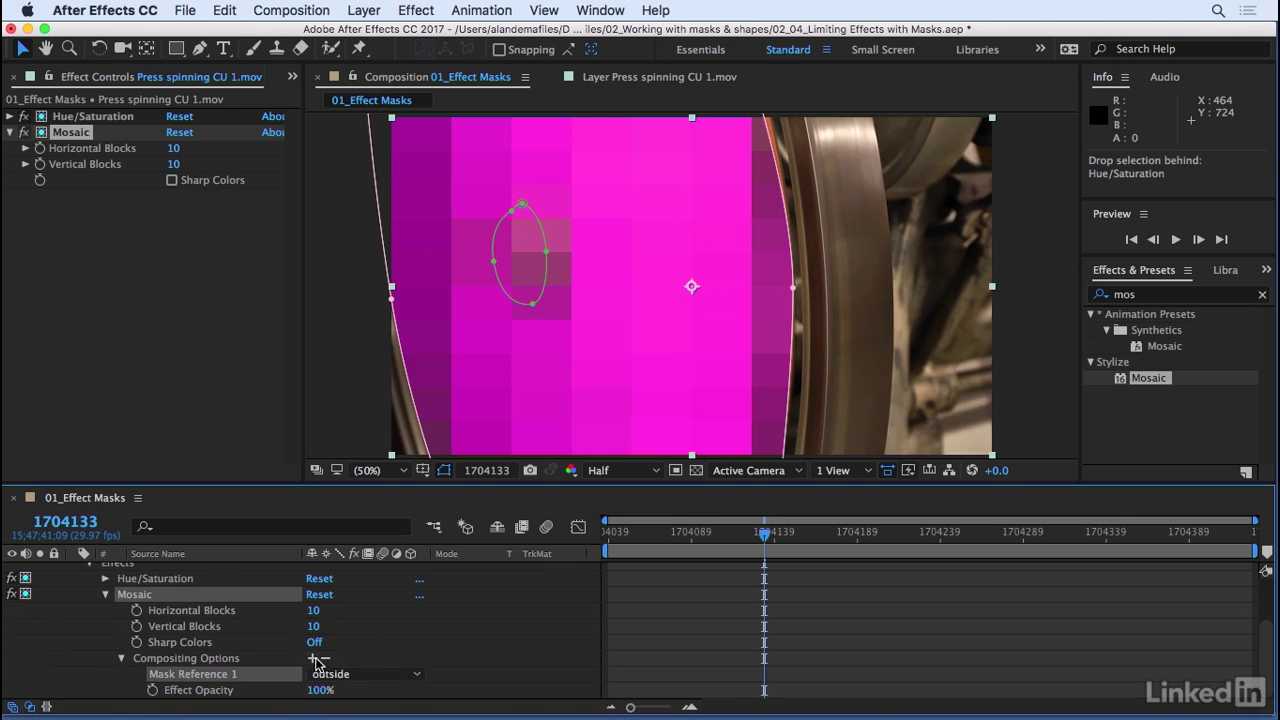
{"action": "left_click", "coordinate": [313, 658]}
{"action": "left_click", "coordinate": [474, 628]}
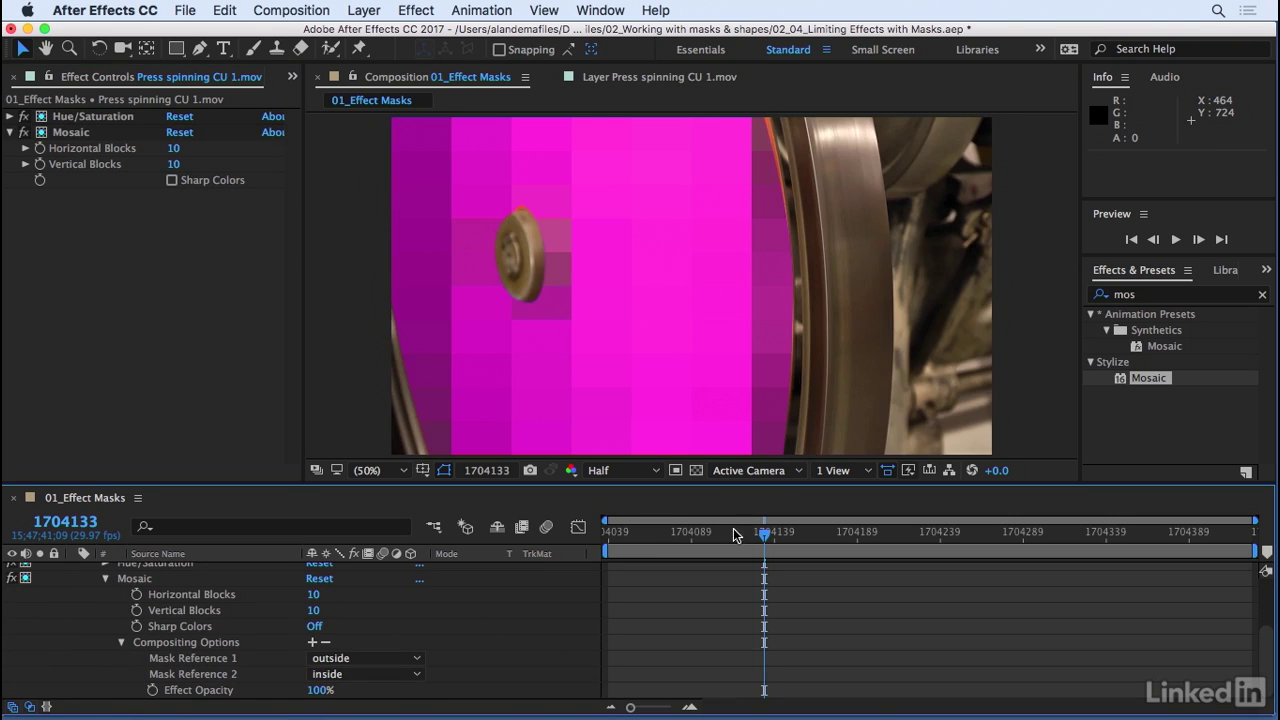
Play back the composition from its first frame to examine both masked effects, and collapse the Mosaic properties.
{"action": "left_click_drag", "start_coordinate": [734, 534], "coordinate": [566, 546]}
{"action": "key", "text": "space"}
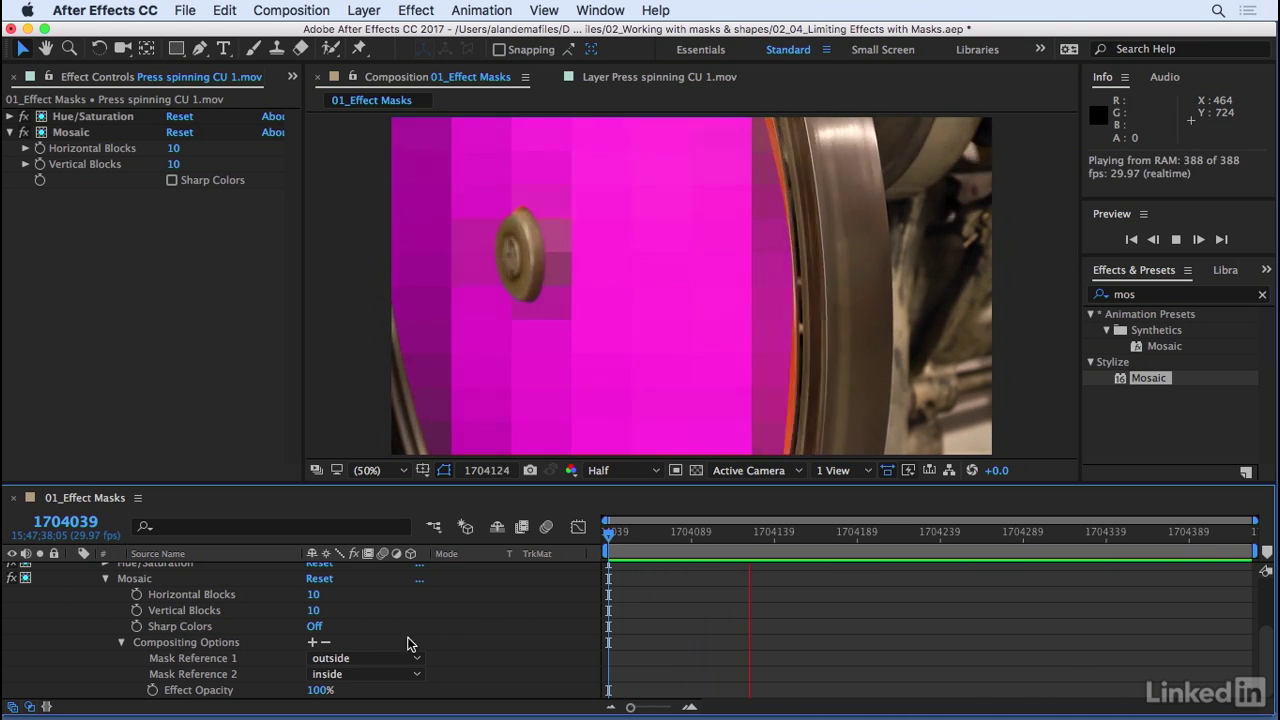
{"action": "scroll", "coordinate": [258, 653], "scroll_direction": "up", "scroll_amount": 3}
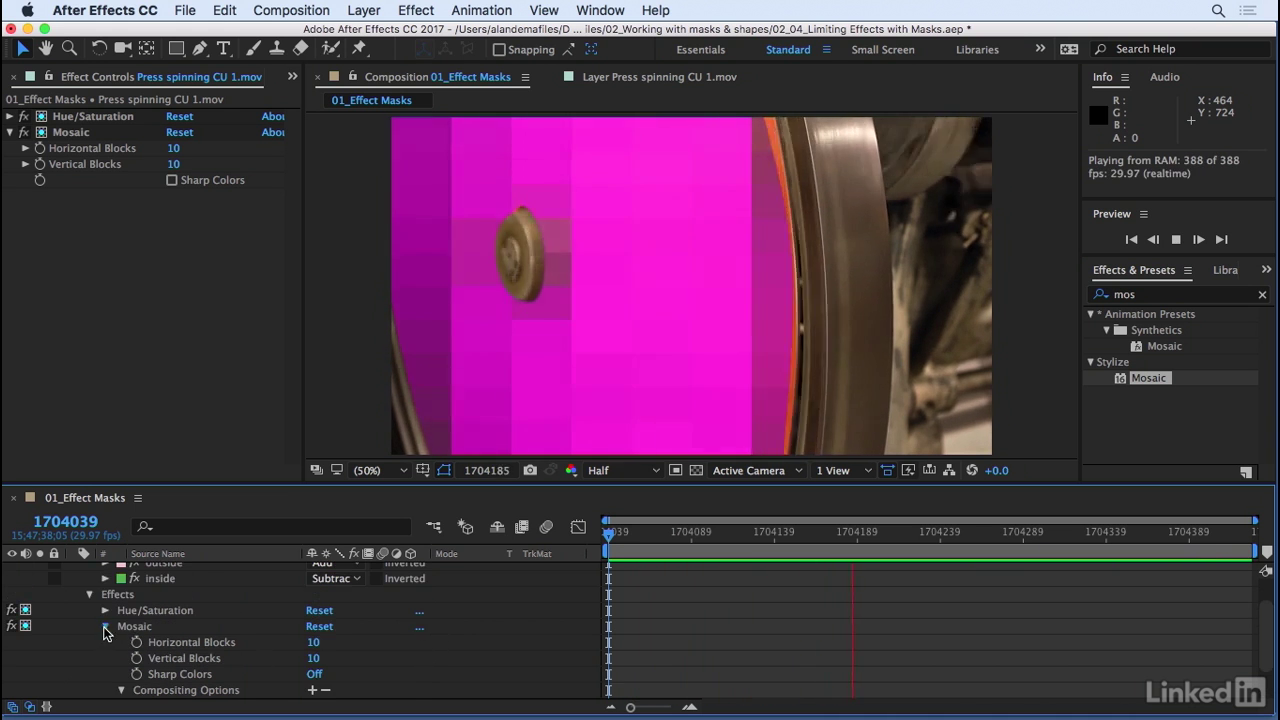
{"action": "left_click", "coordinate": [106, 628]}
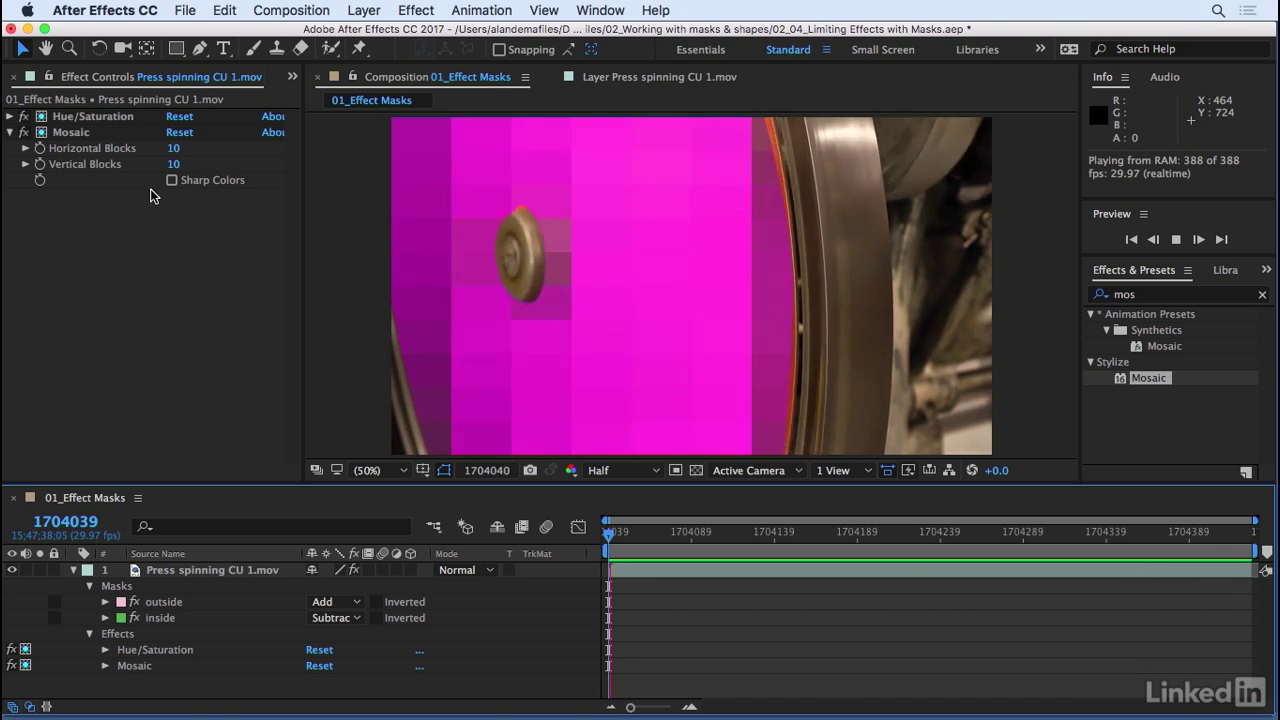
Turn off both effects on the footage layer during playback and turn Hue/Saturation back on.
{"action": "left_click", "coordinate": [195, 575]}
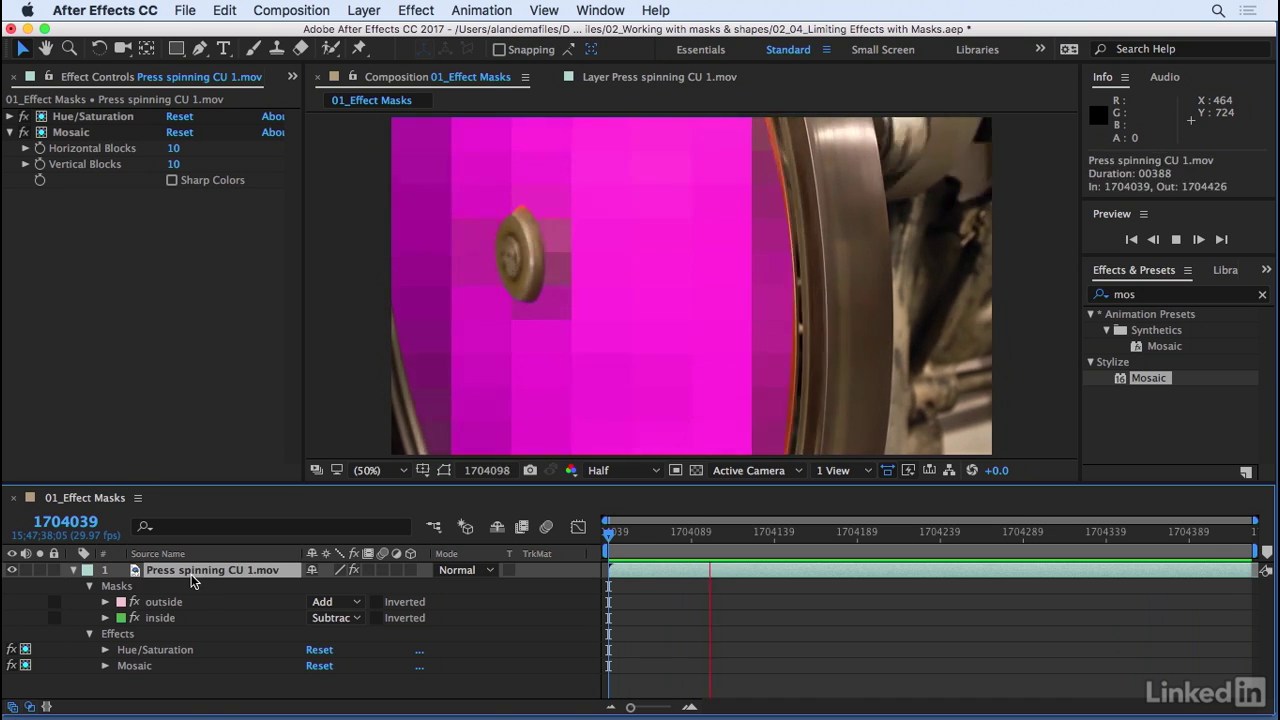
{"action": "left_click", "coordinate": [25, 665]}
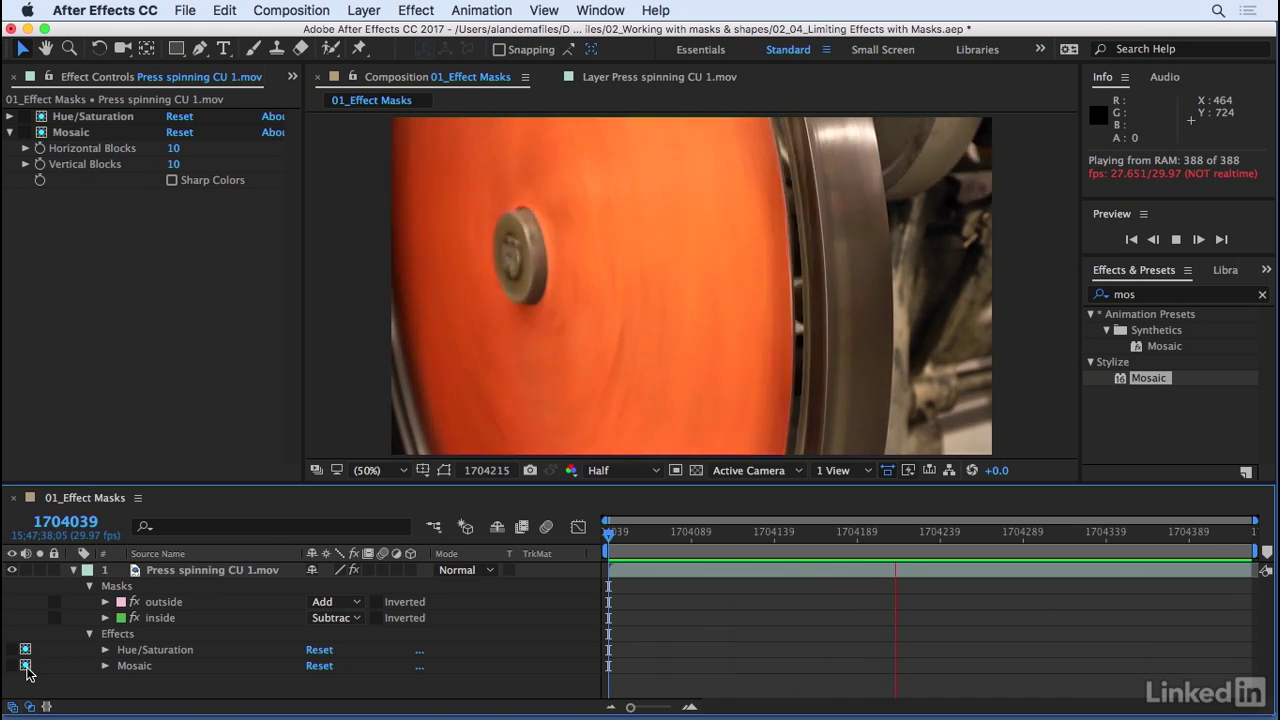
{"action": "left_click", "coordinate": [25, 649]}
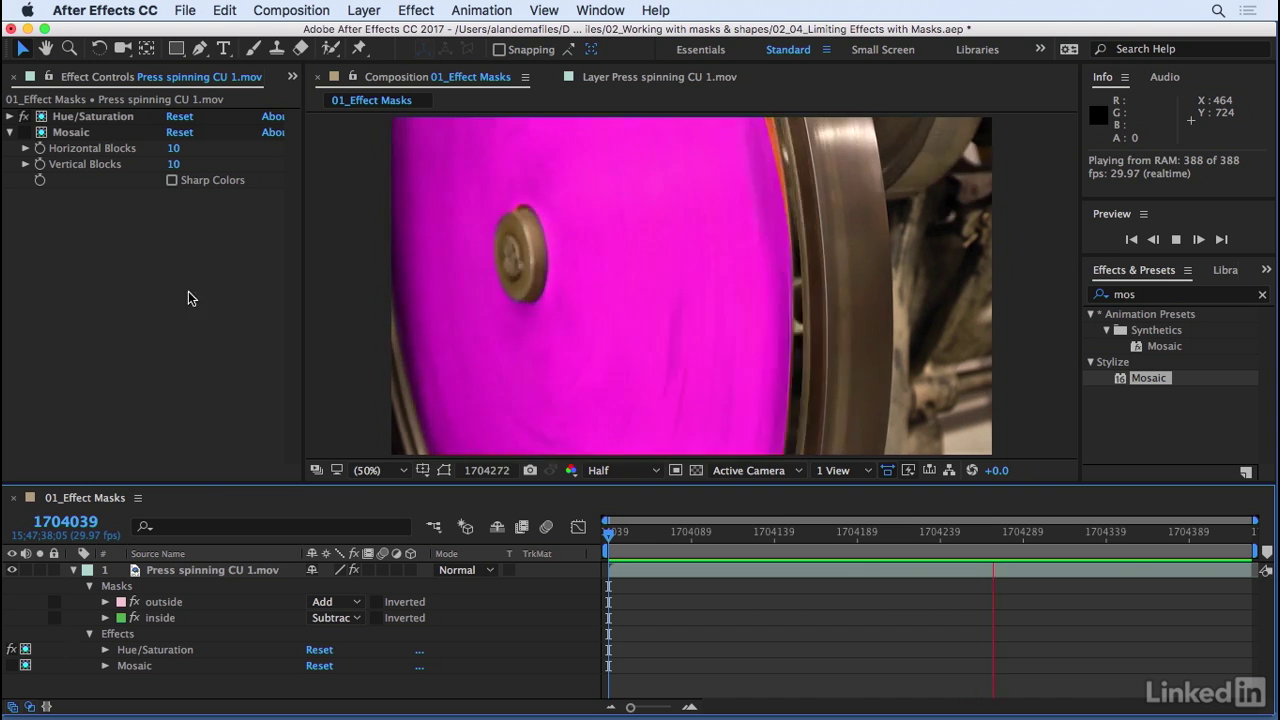